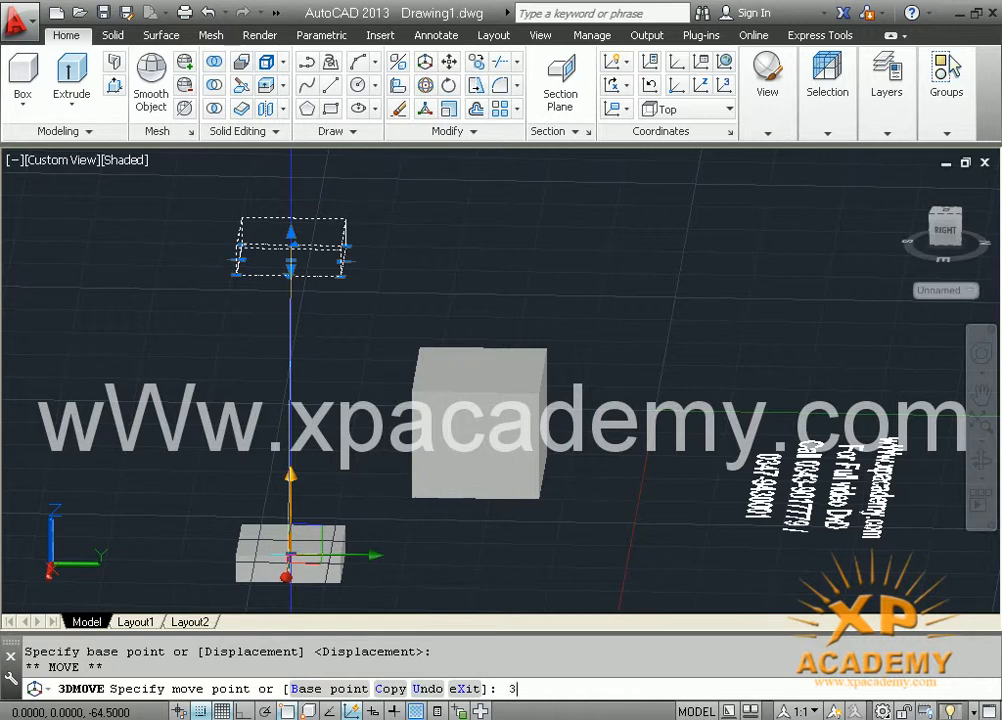
Finish the 3D Move of the flat box by 36 units along the Z axis and restore the home view
key("Return")
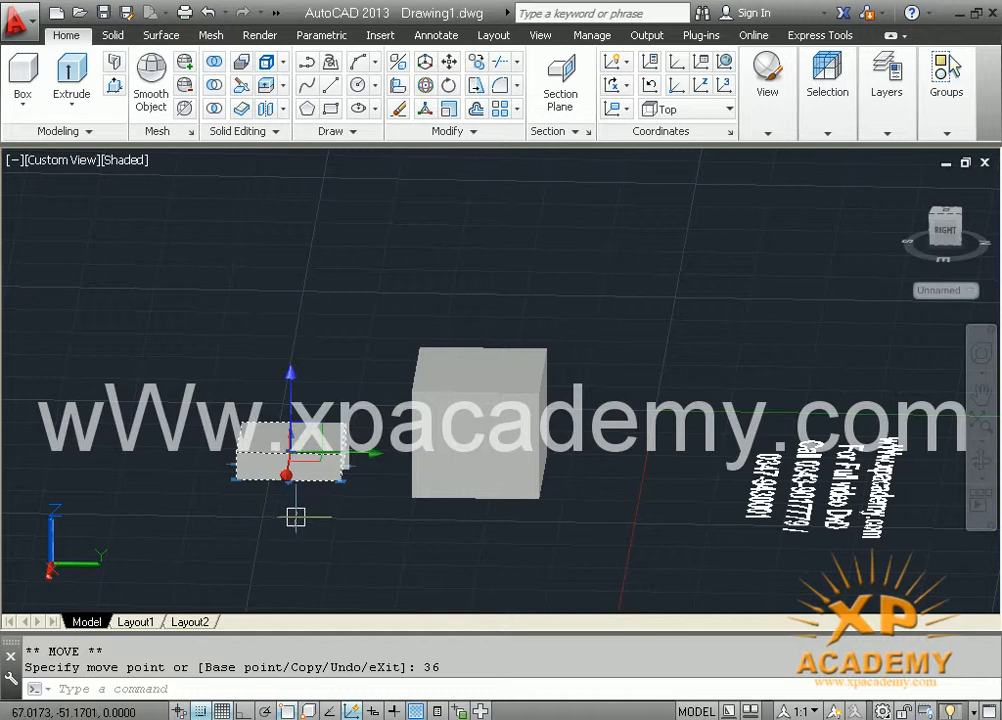
middle_click_drag(322, 526, 398, 508, "shift")
key("Escape")
key("Escape")
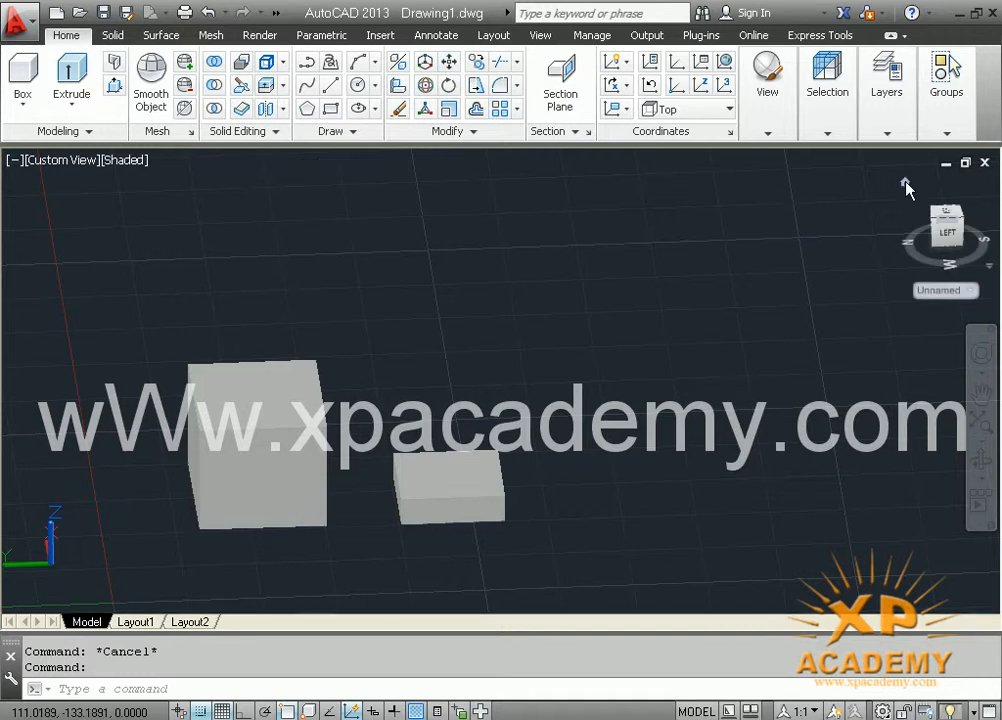
left_click(906, 184)
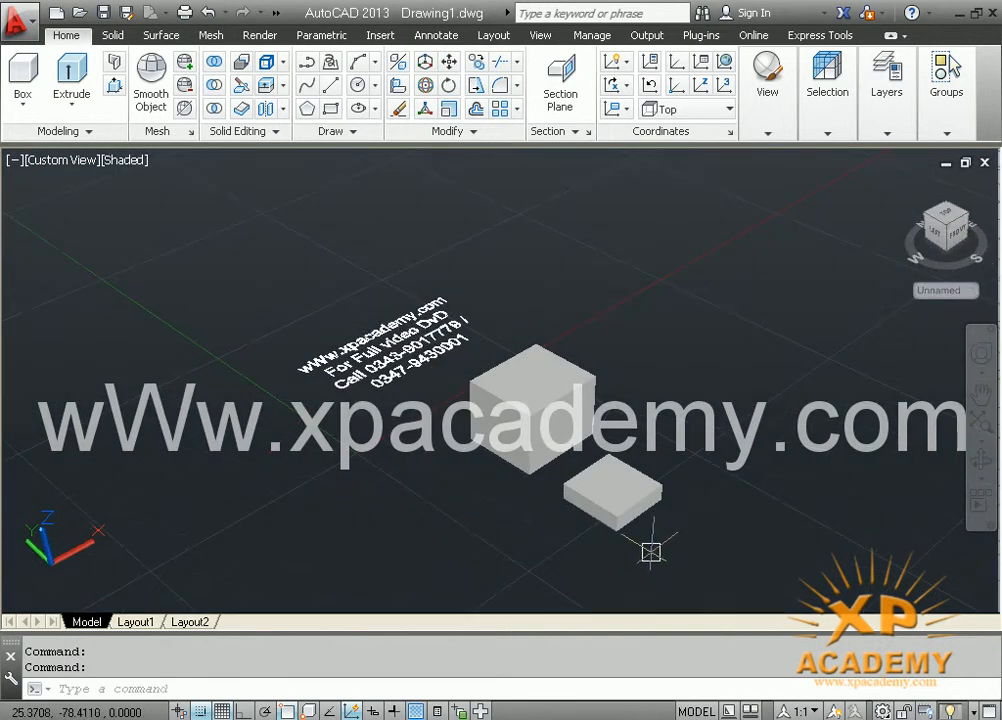
Move the flat box from its lower front corner by the relative offset @0,0,36 with ortho on
scroll(645, 546, "up", 1)
middle_click_drag(646, 546, 573, 497)
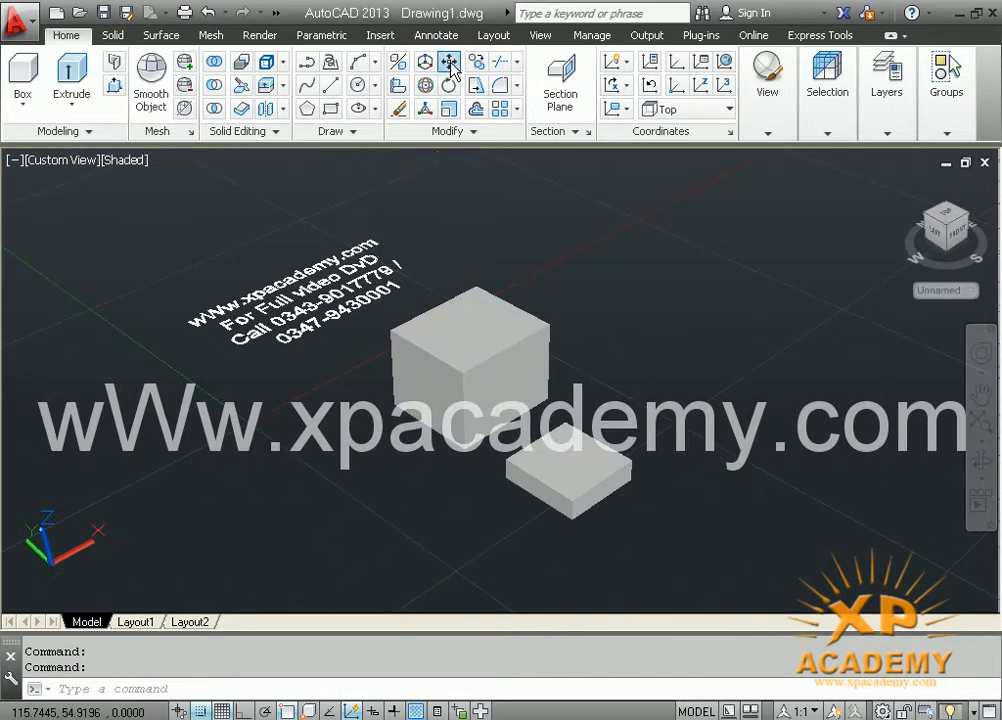
left_click(450, 62)
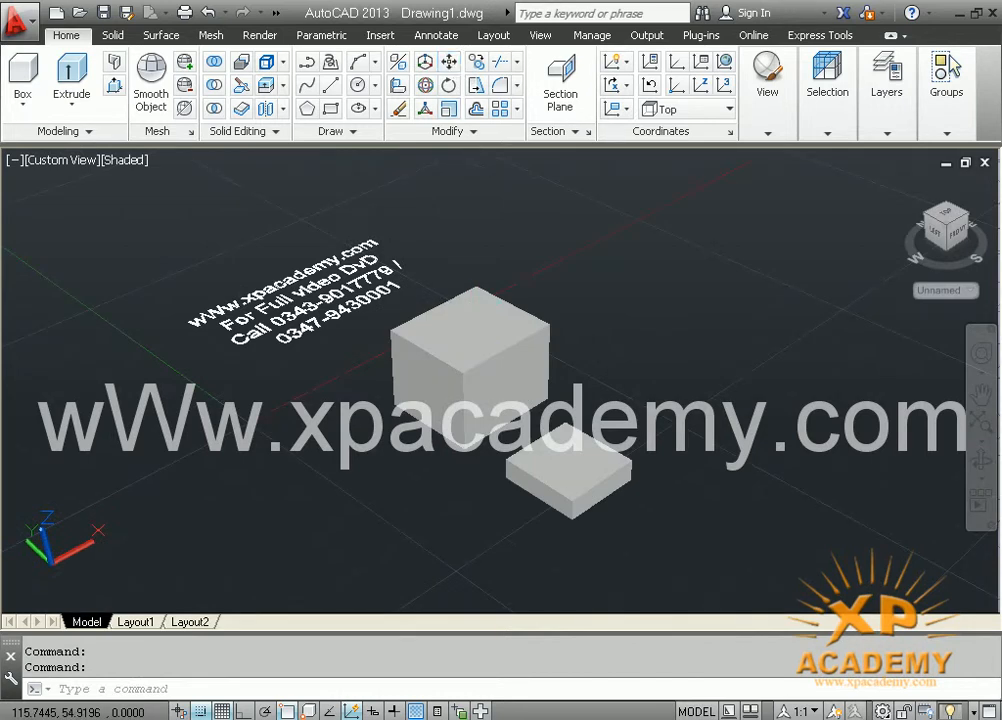
left_click(595, 505)
key("Return")
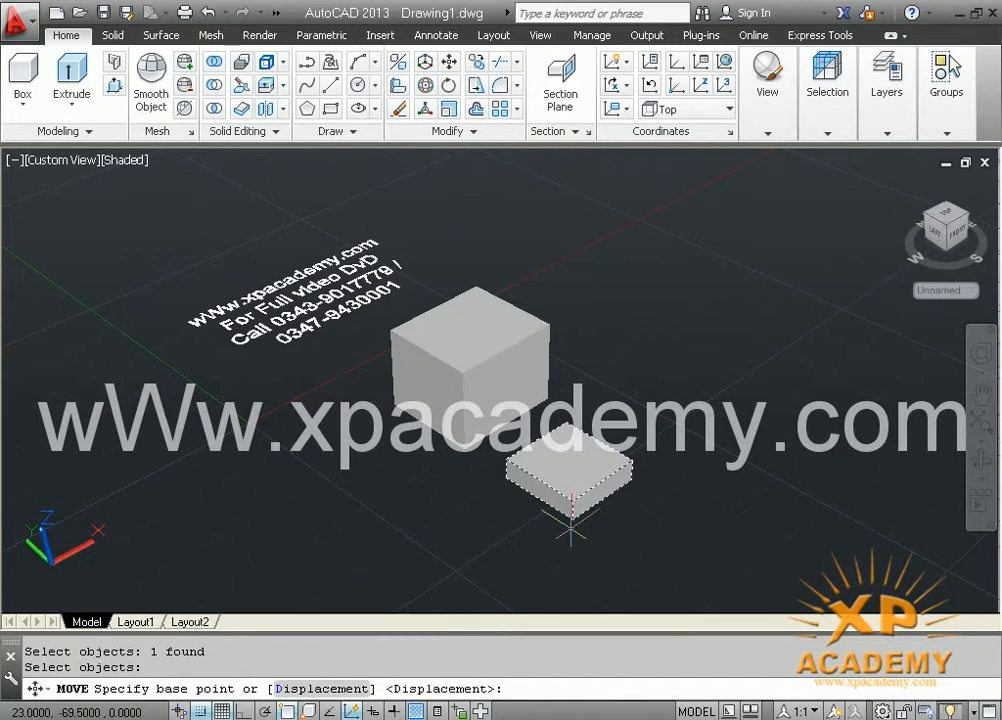
left_click(573, 518)
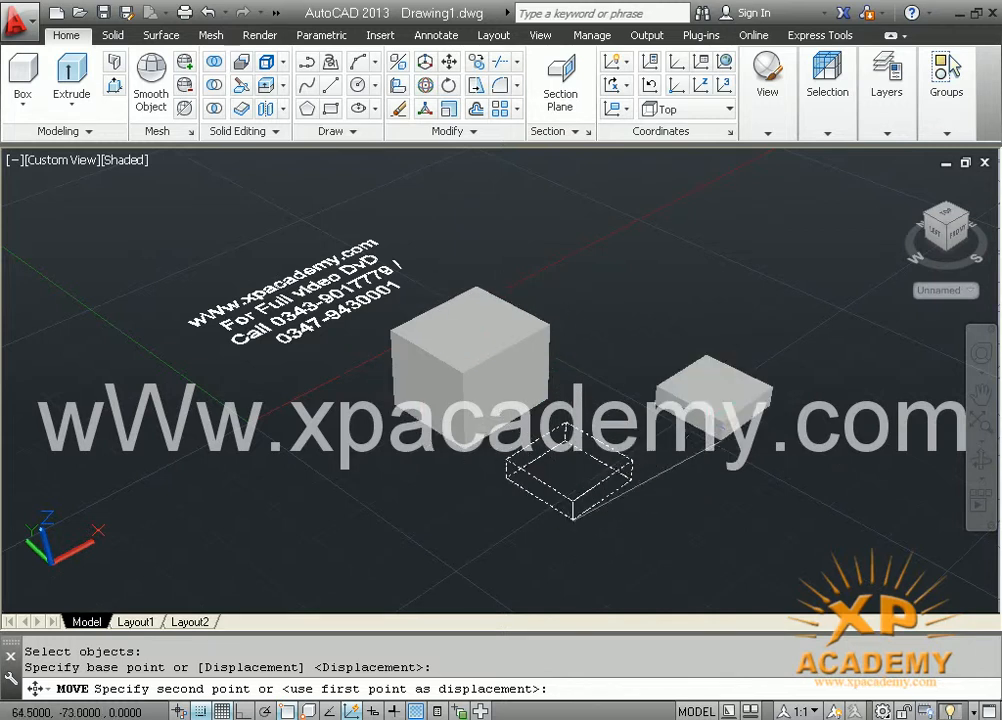
key("F8")
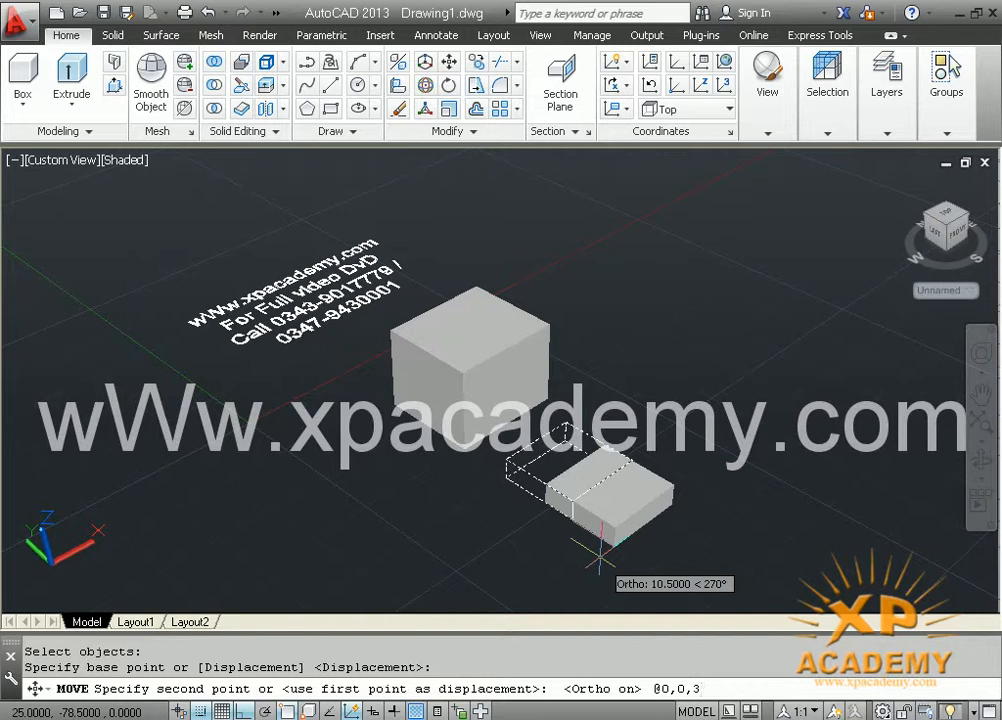
key("Return")
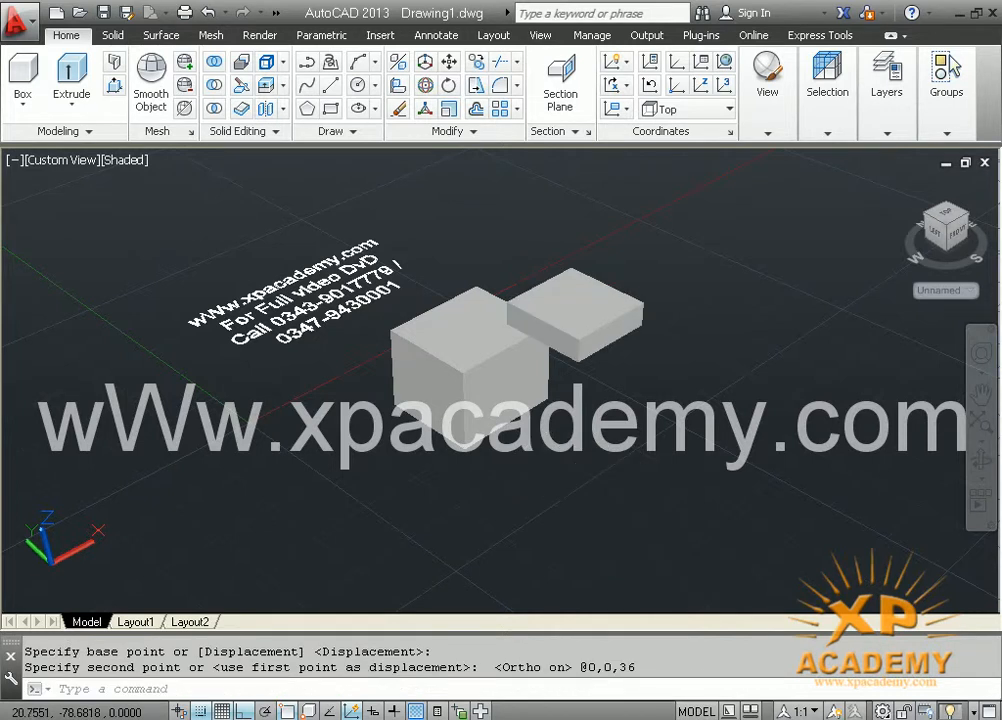
Inspect the raised flat box from another angle and undo its last move
left_click(621, 674)
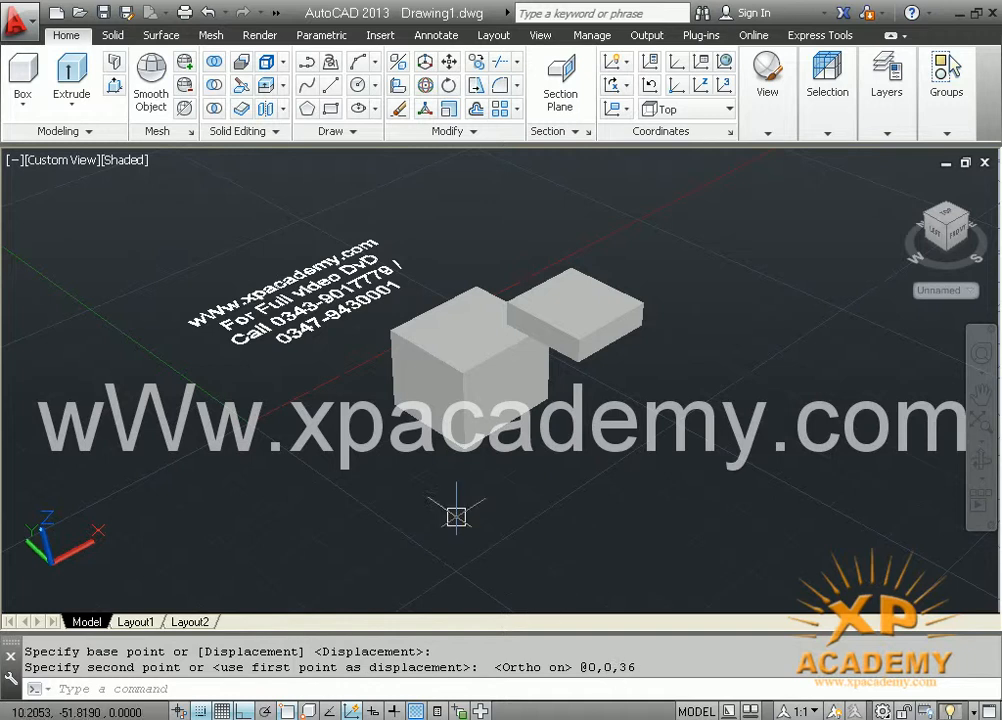
middle_click_drag(476, 537, 546, 472, "shift")
key("Escape")
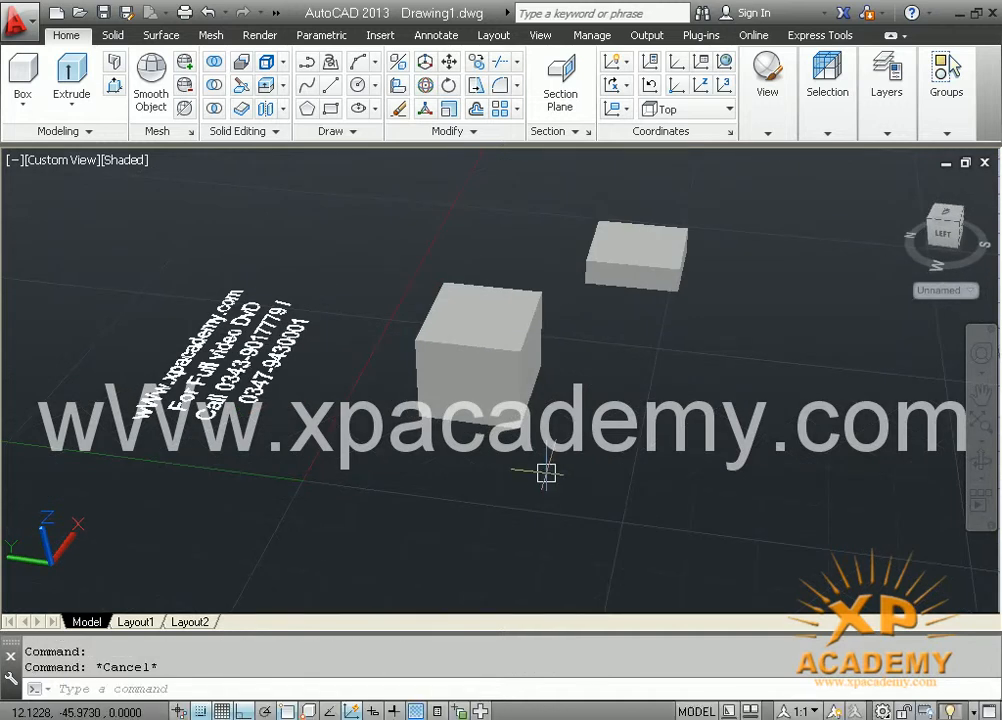
key("ctrl+z")
key("ctrl+z")
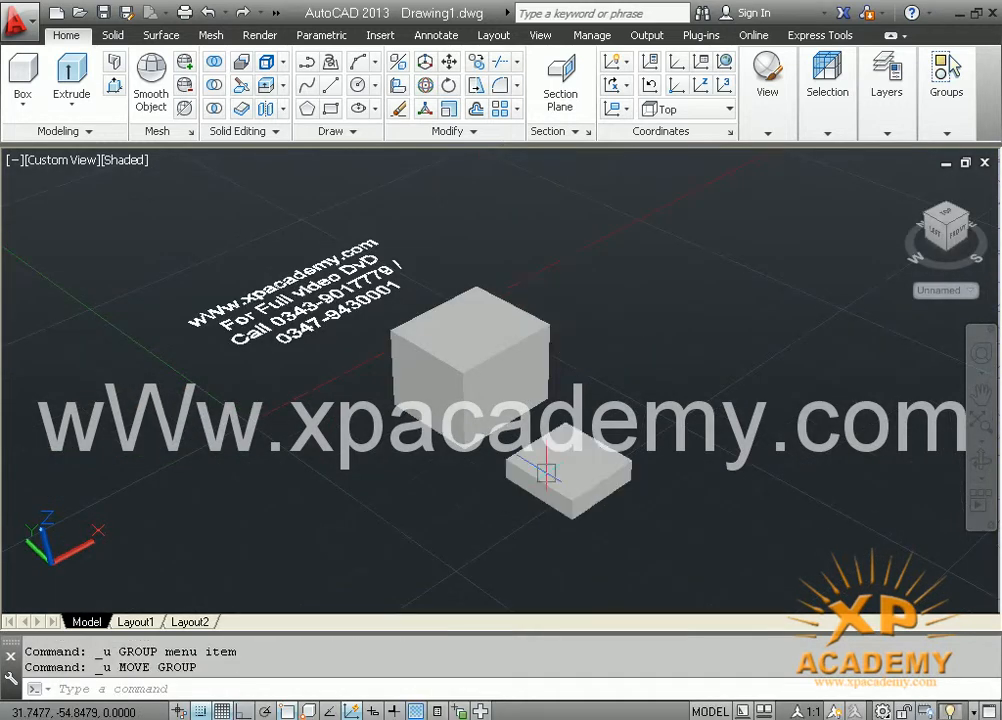
middle_click_drag(508, 507, 483, 508)
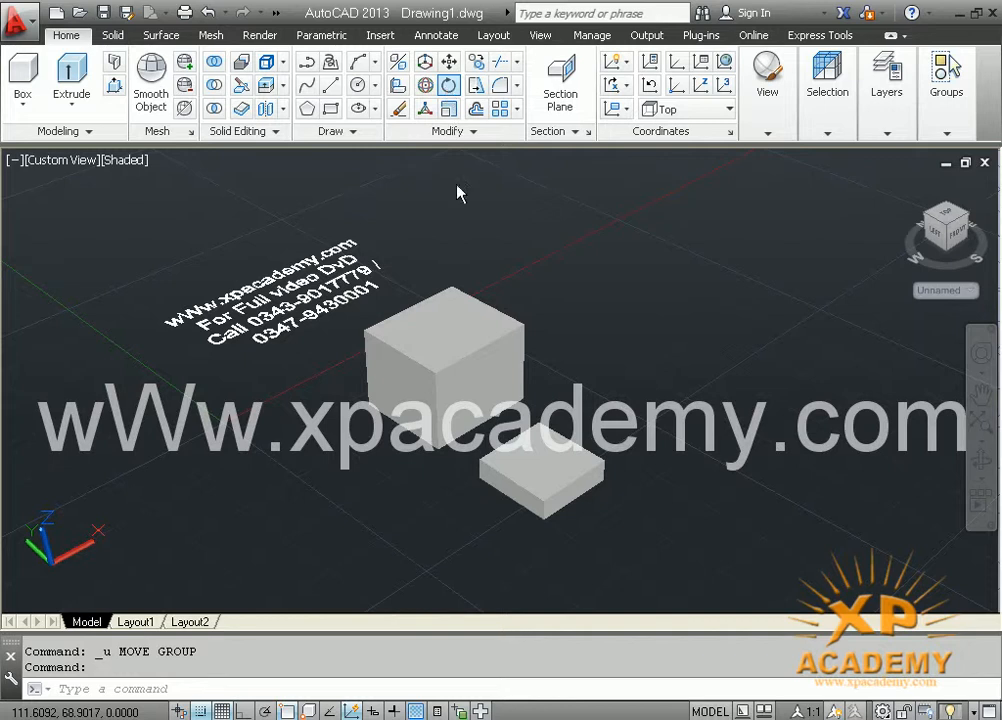
left_click(448, 84)
left_click(546, 519)
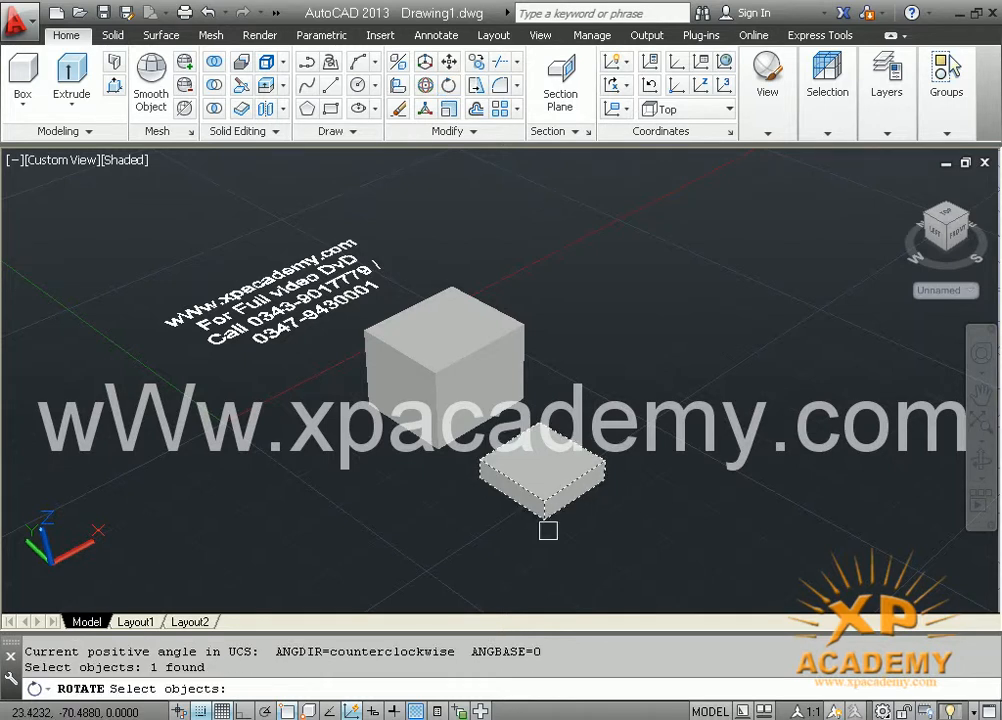
key("Return")
left_click(542, 519)
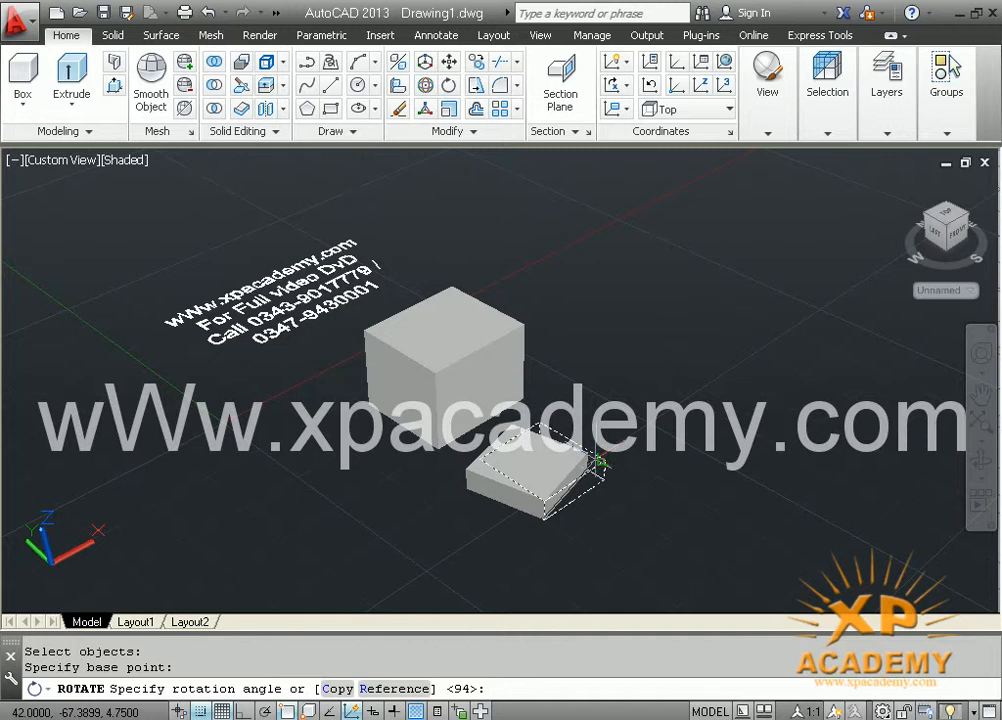
key("Escape")
scroll(497, 418, "up", 3)
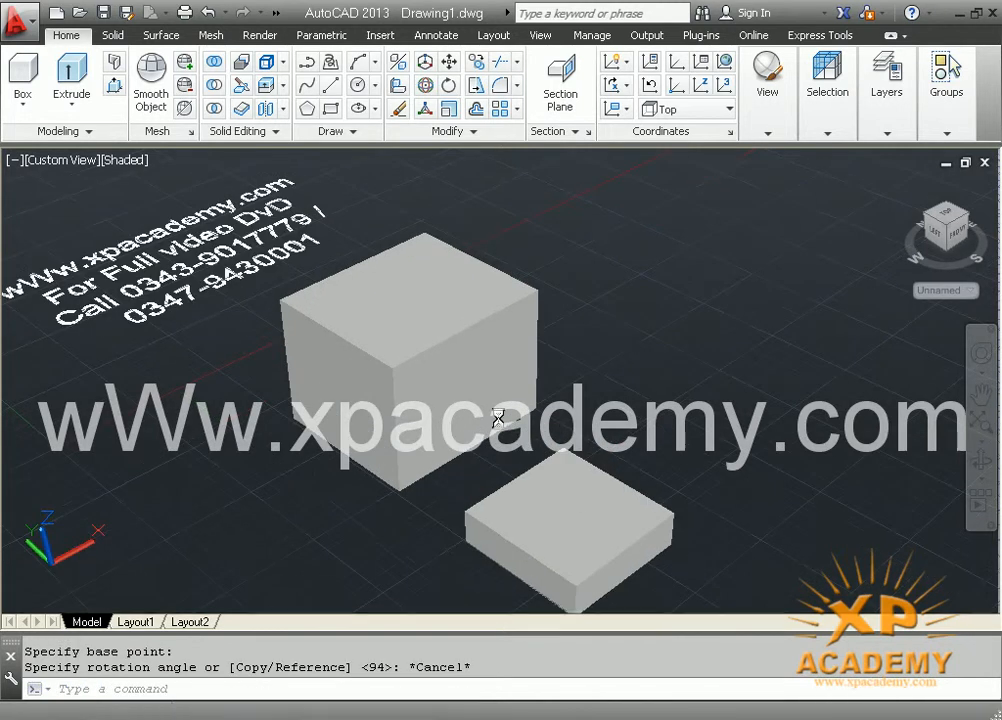
middle_click_drag(498, 418, 446, 306)
middle_click_drag(468, 433, 435, 410)
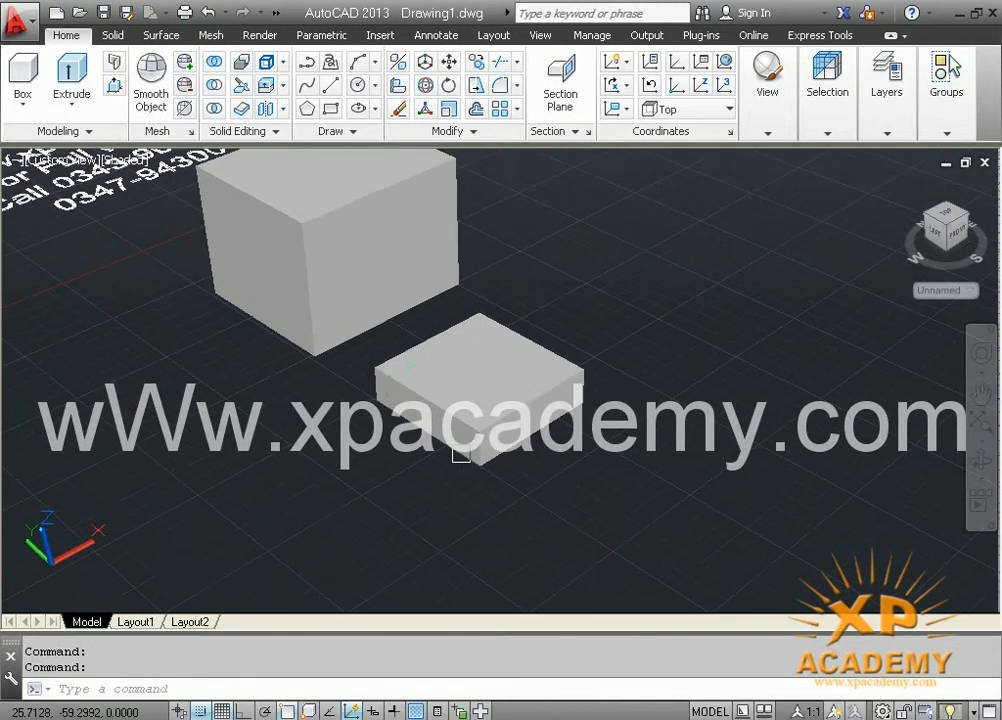
left_click(510, 410)
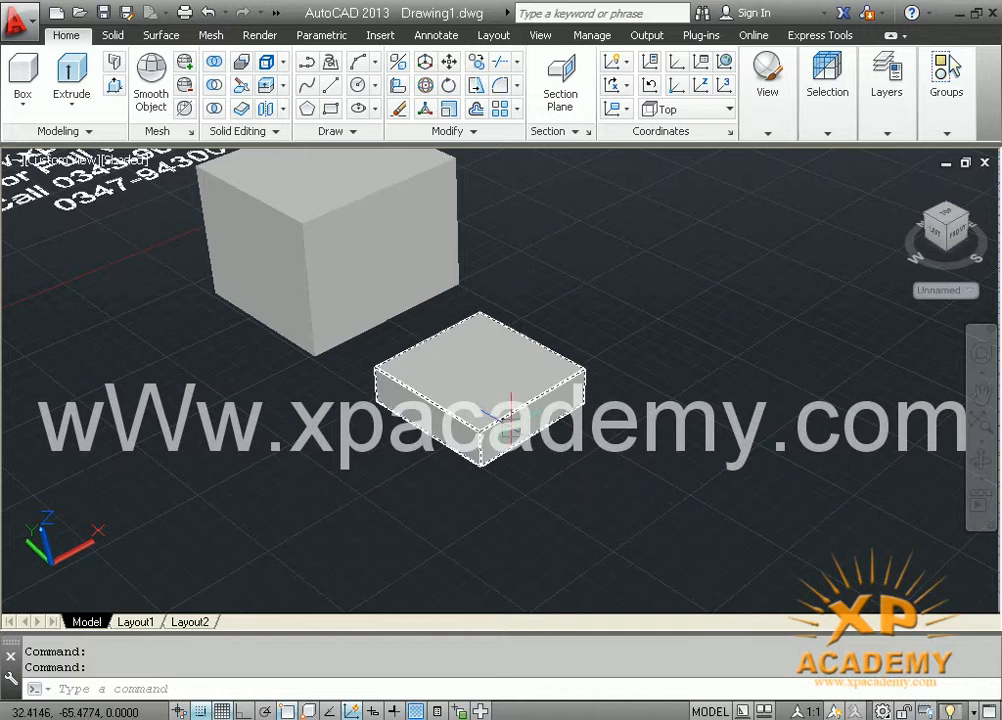
key("Escape")
Rotate the flat box 90 degrees about the X axis with 3D Rotate, using its lower front corner as base point
middle_click_drag(532, 479, 506, 463)
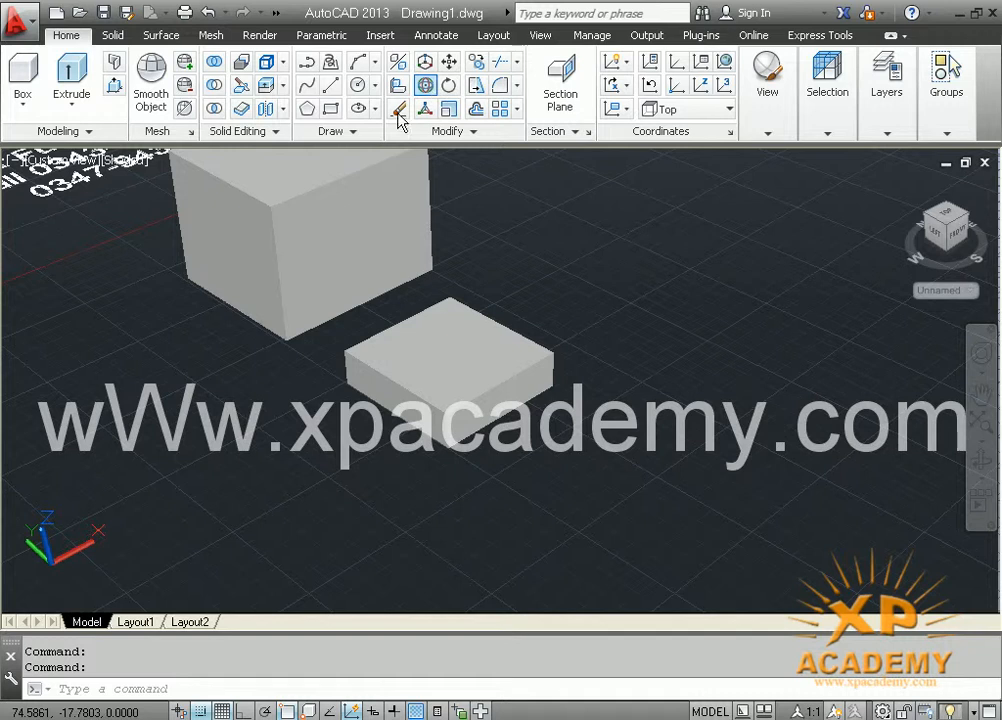
left_click(398, 112)
left_click(491, 429)
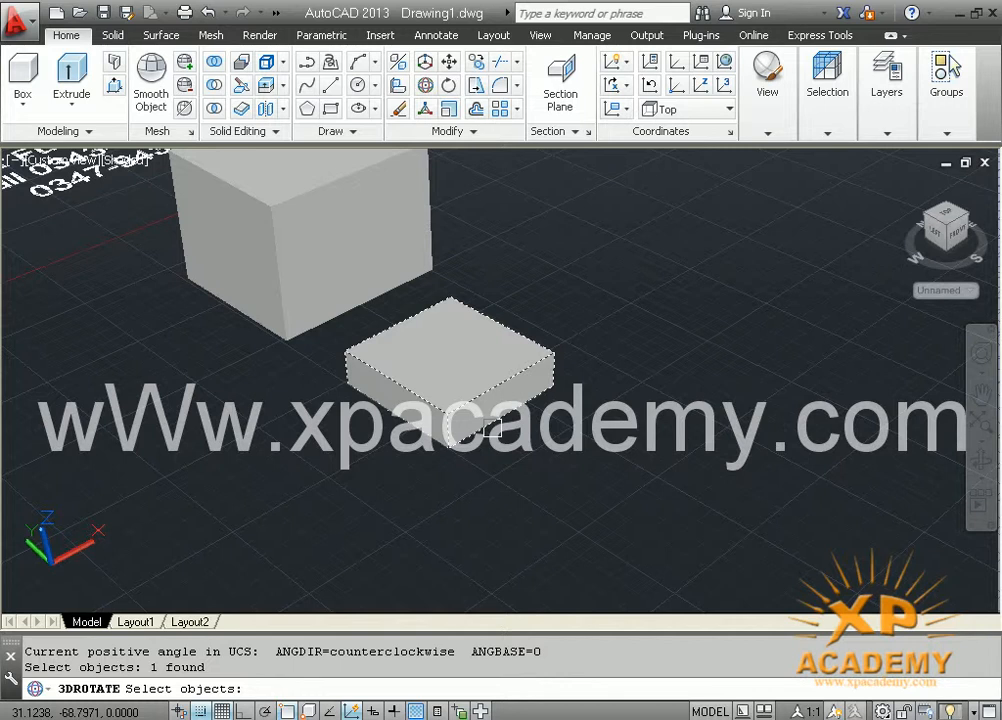
key("Return")
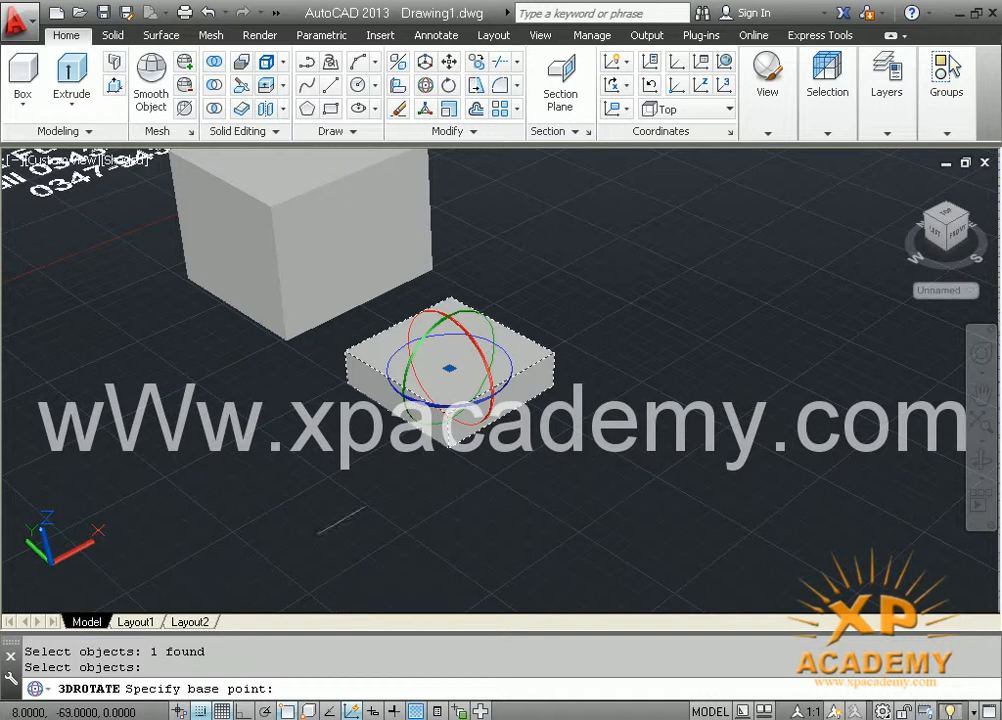
left_click(448, 449)
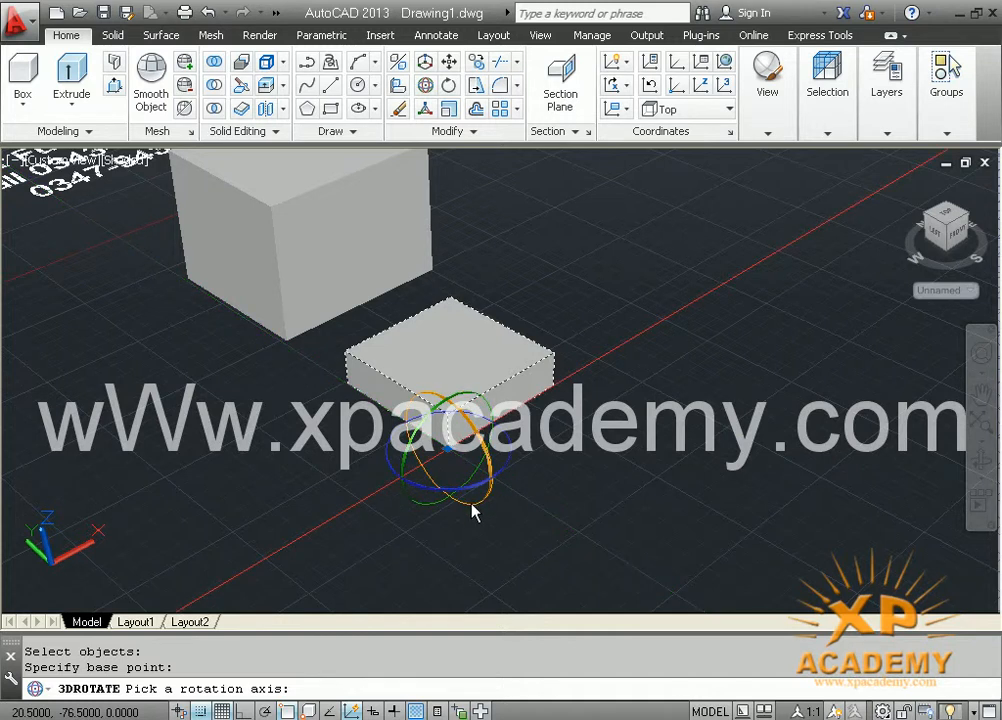
left_click(430, 501)
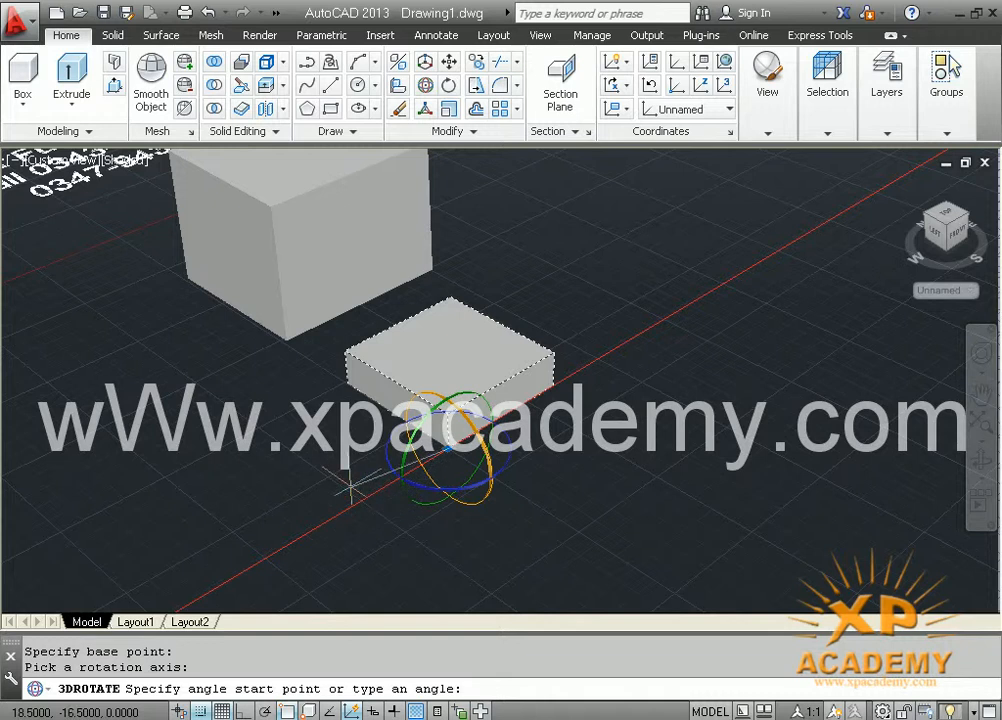
key("F8")
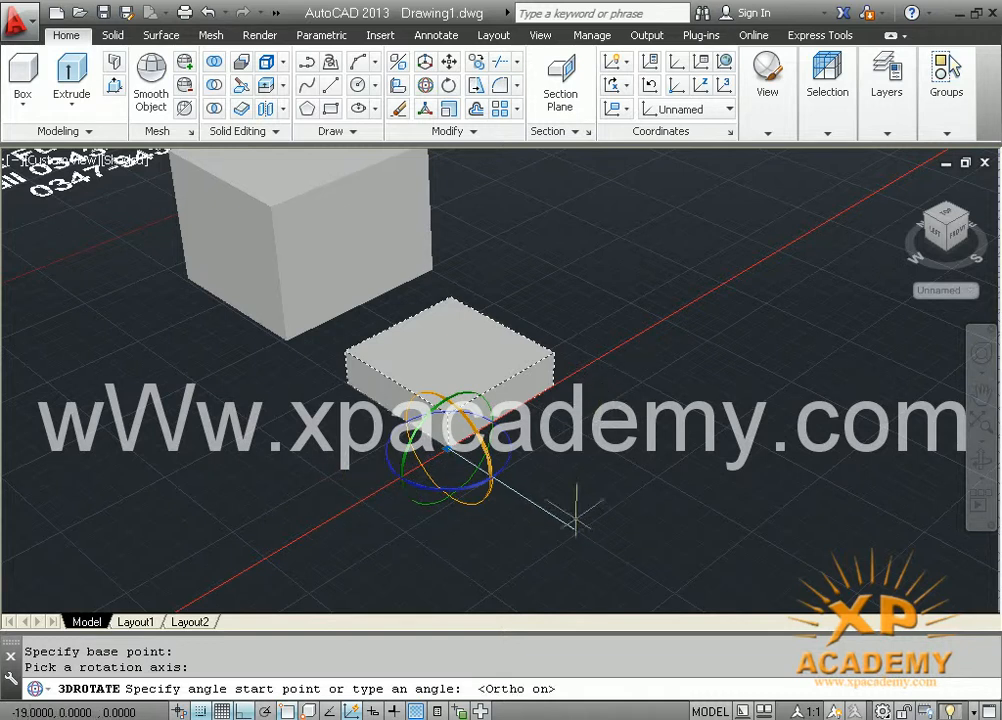
left_click(529, 501)
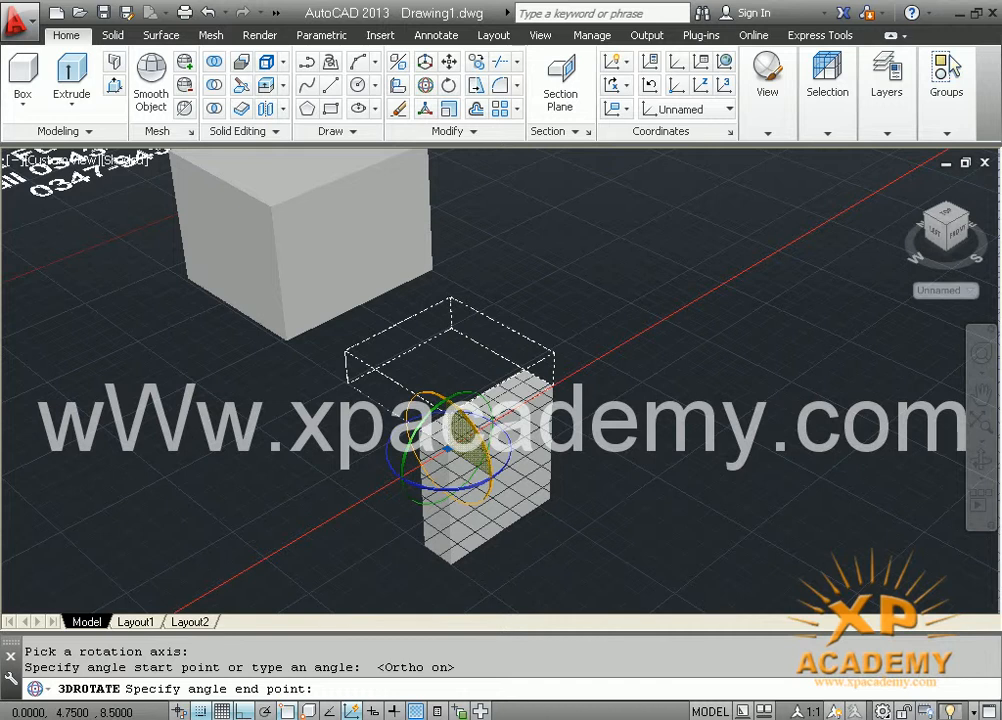
key("F8")
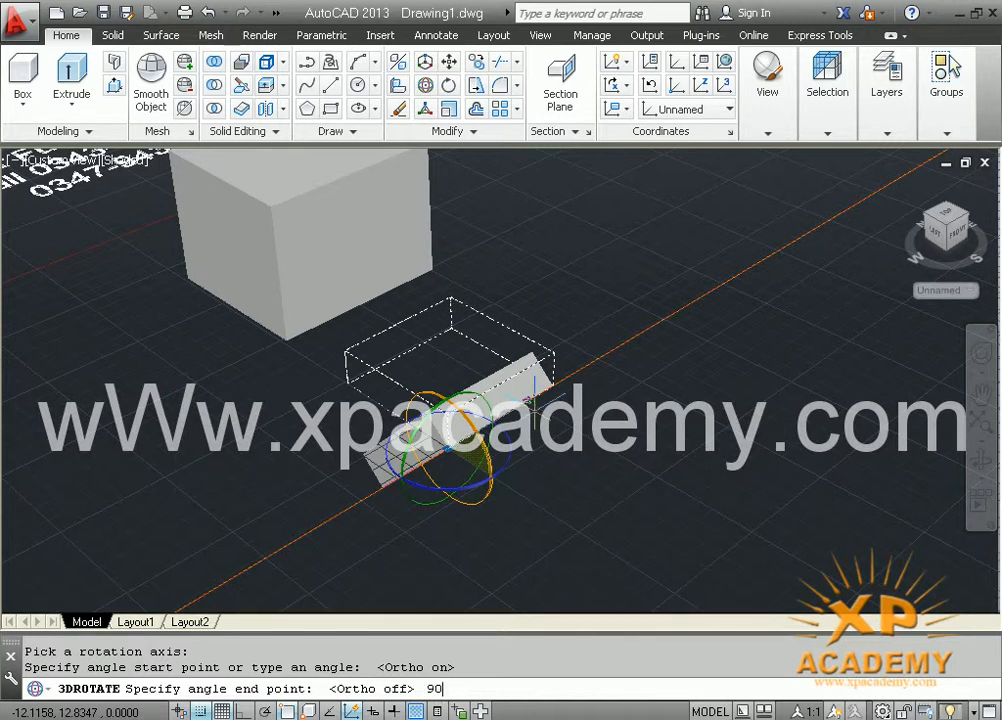
key("Return")
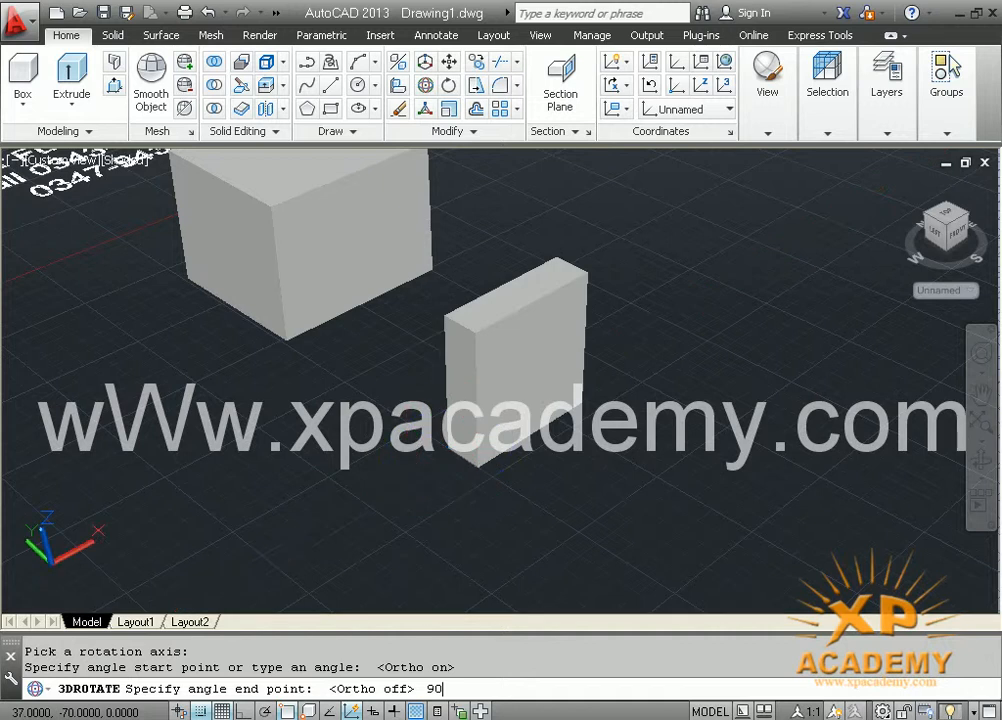
Undo the 90-degree 3D rotation of the flat box
middle_click_drag(502, 445, 484, 392)
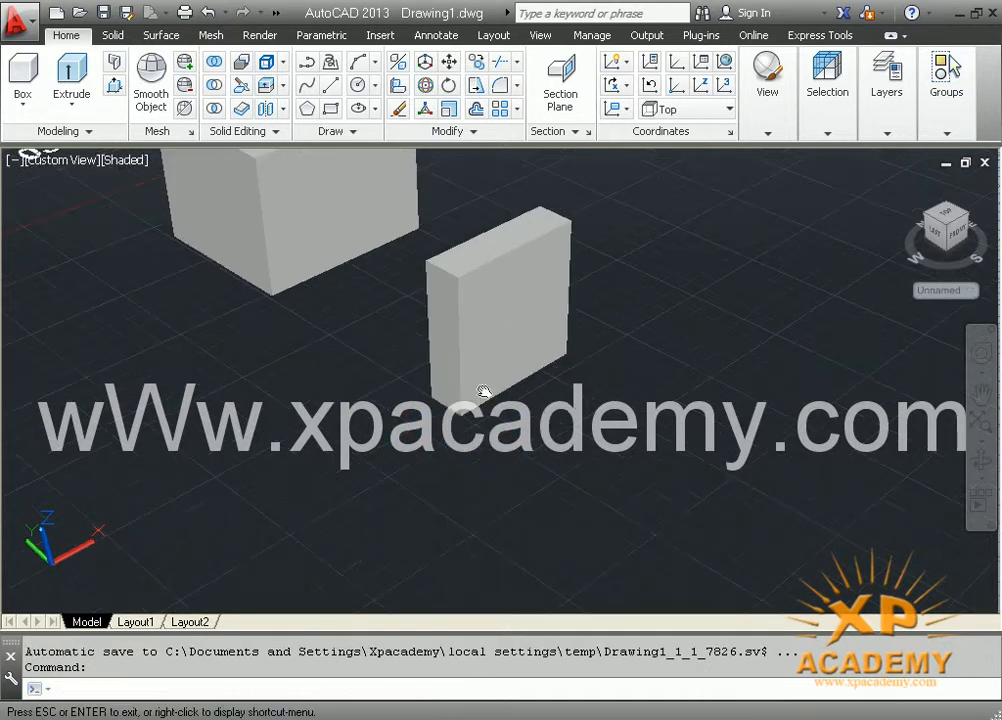
key("Escape")
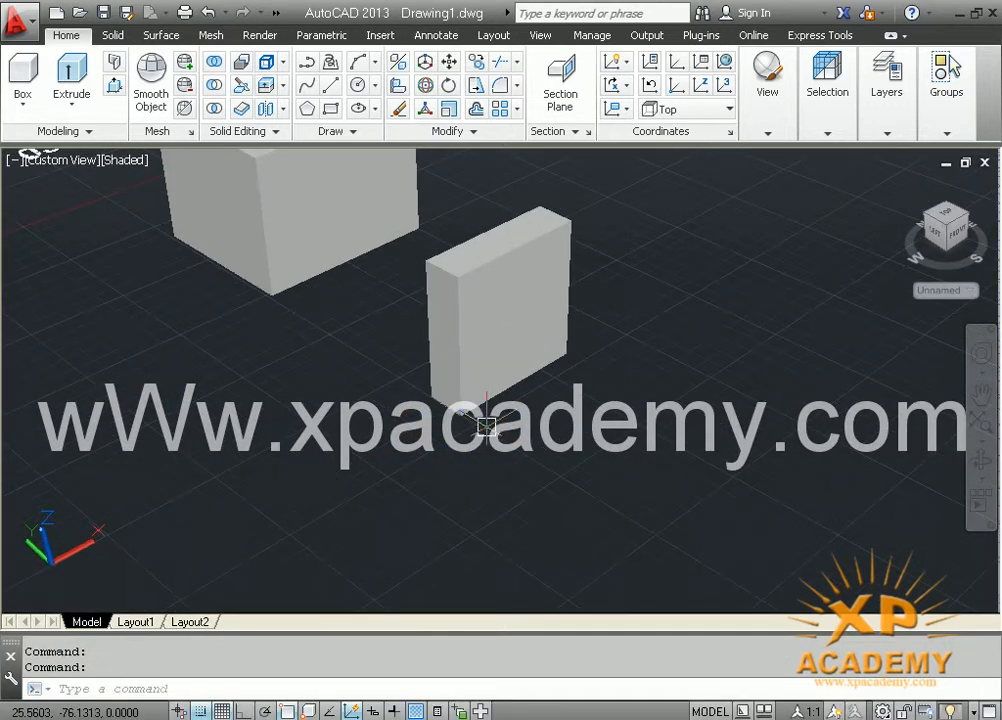
key("ctrl+z")
key("ctrl+z")
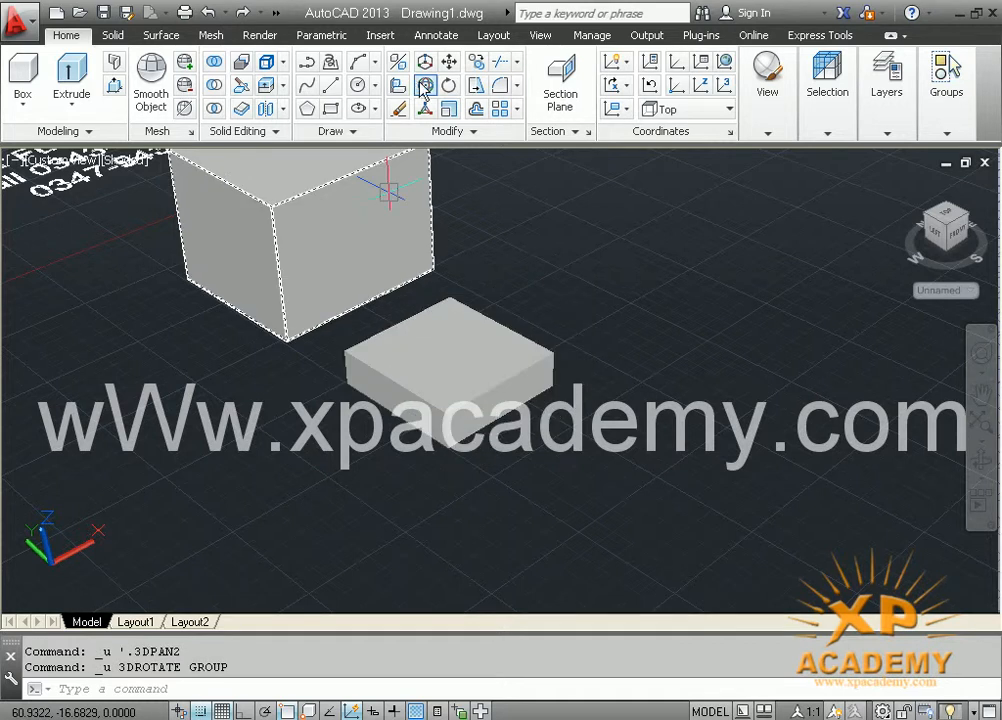
Rotate the flat box about the X axis with 3D Rotate, using its lower front edge's midpoint as base and 45 as the angle end point
left_click(424, 87)
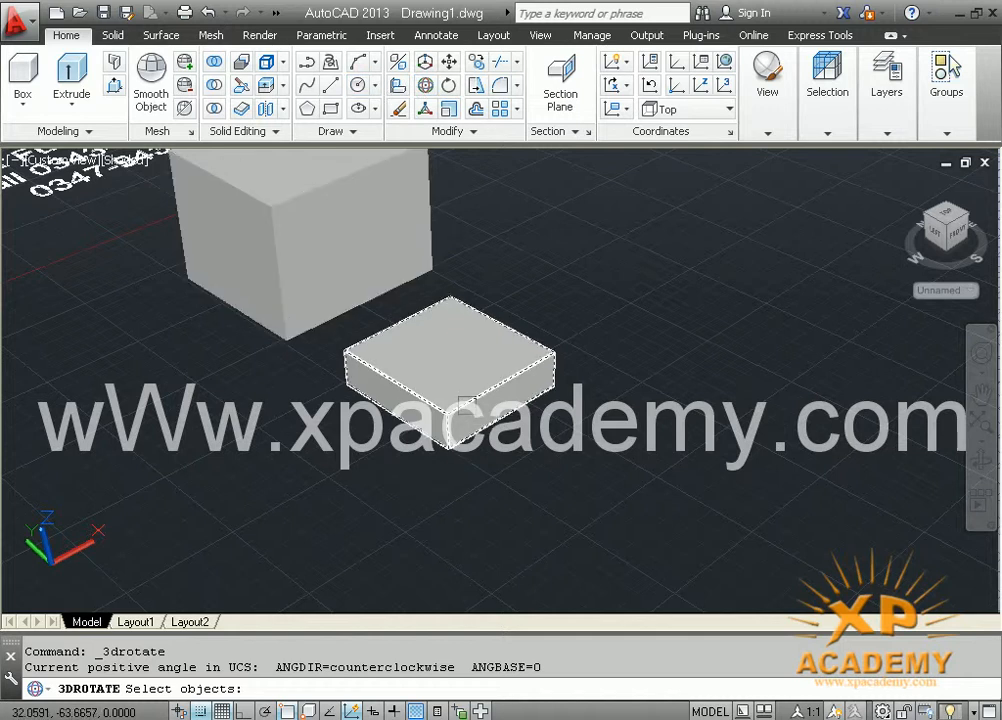
left_click(365, 372)
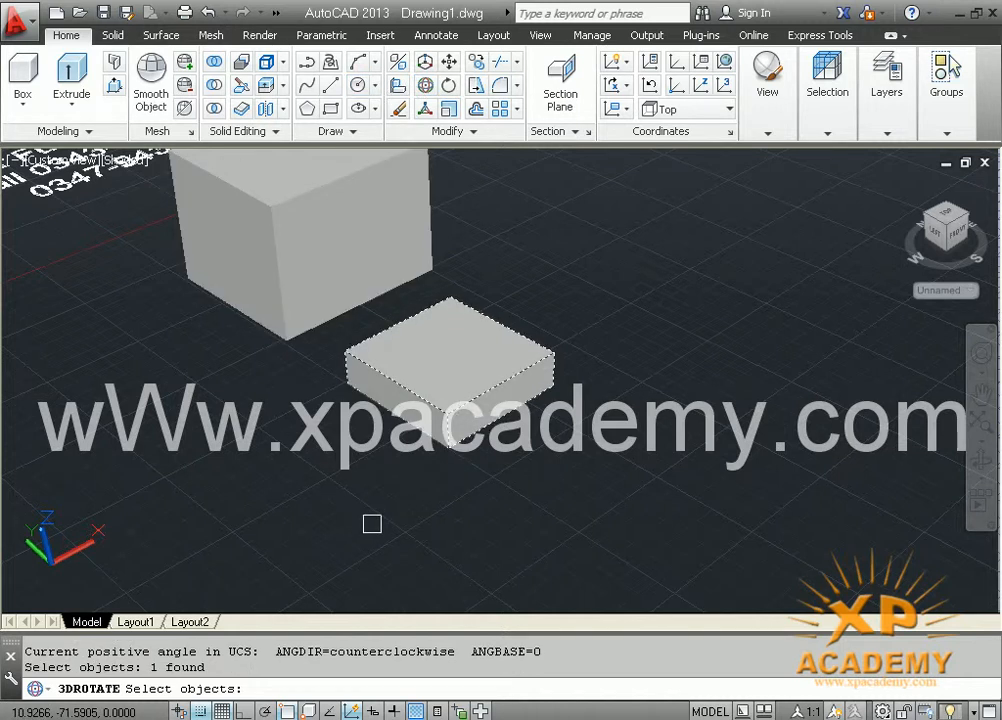
key("Return")
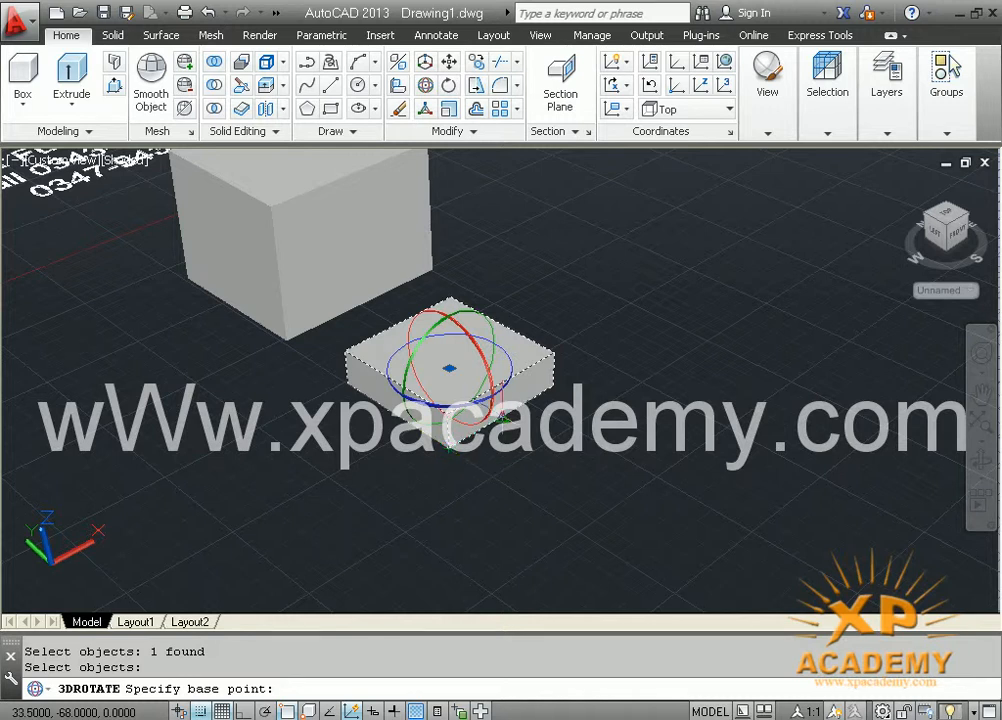
left_click(450, 447)
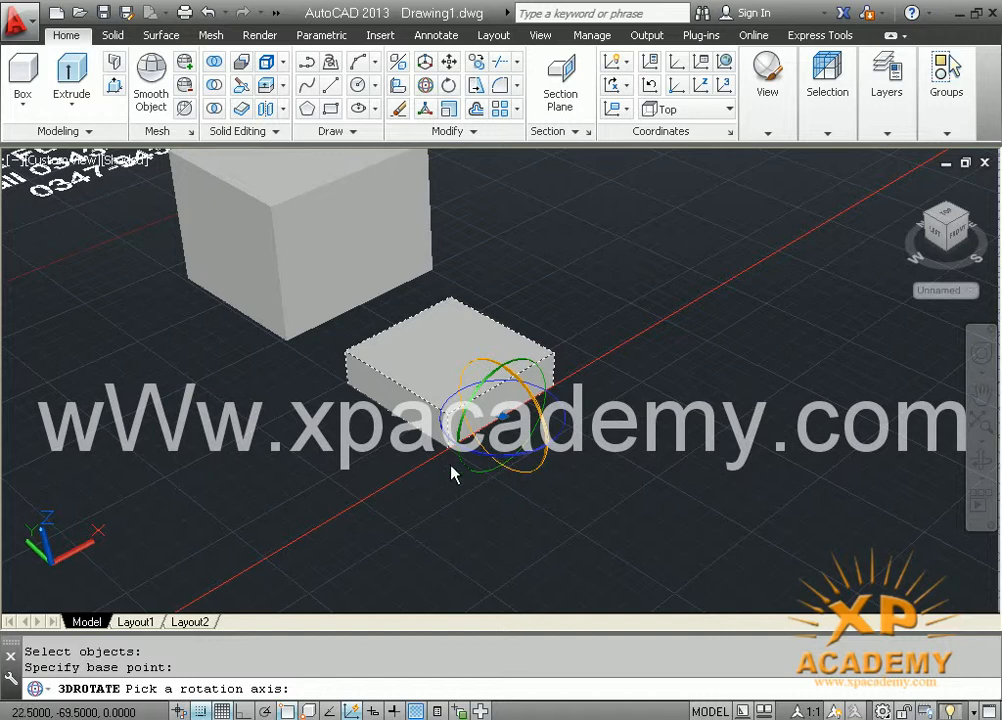
left_click(519, 474)
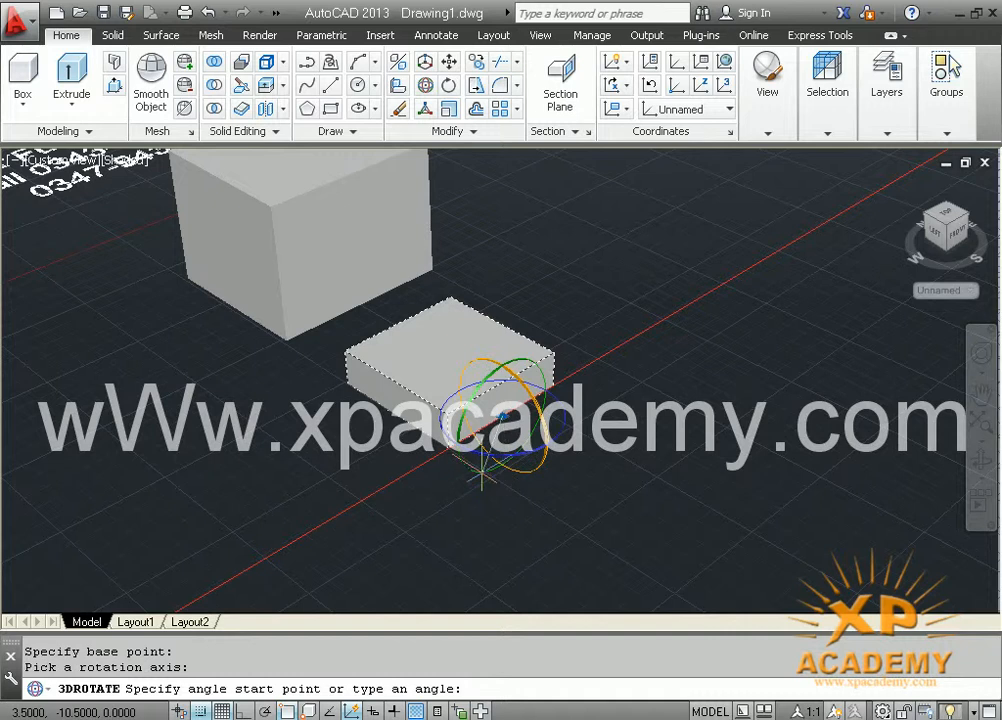
key("F8")
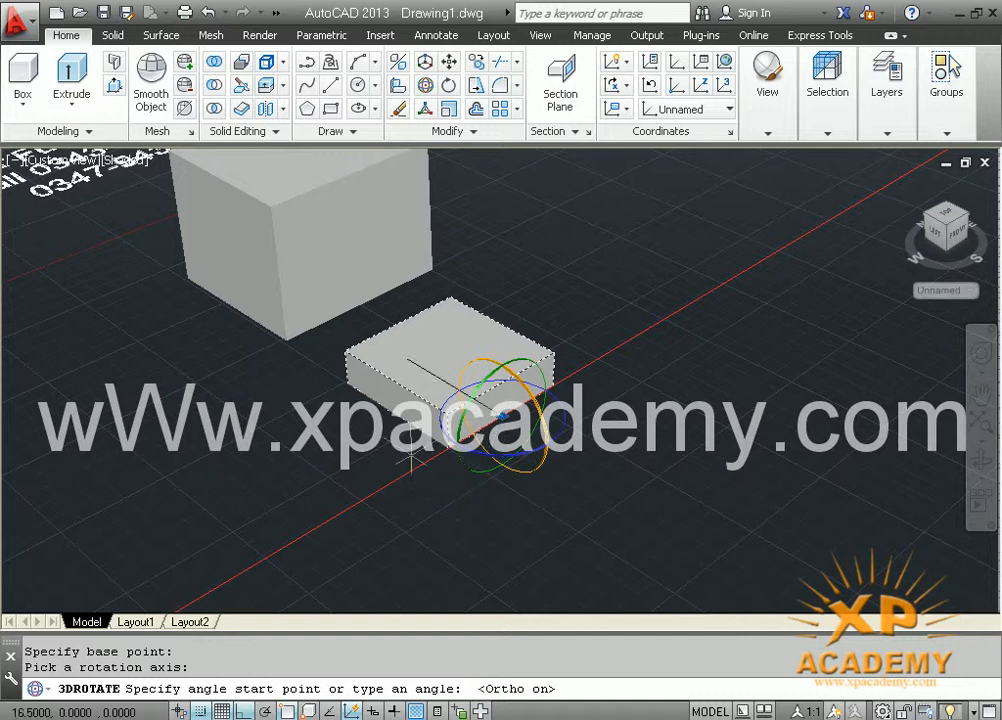
left_click(587, 465)
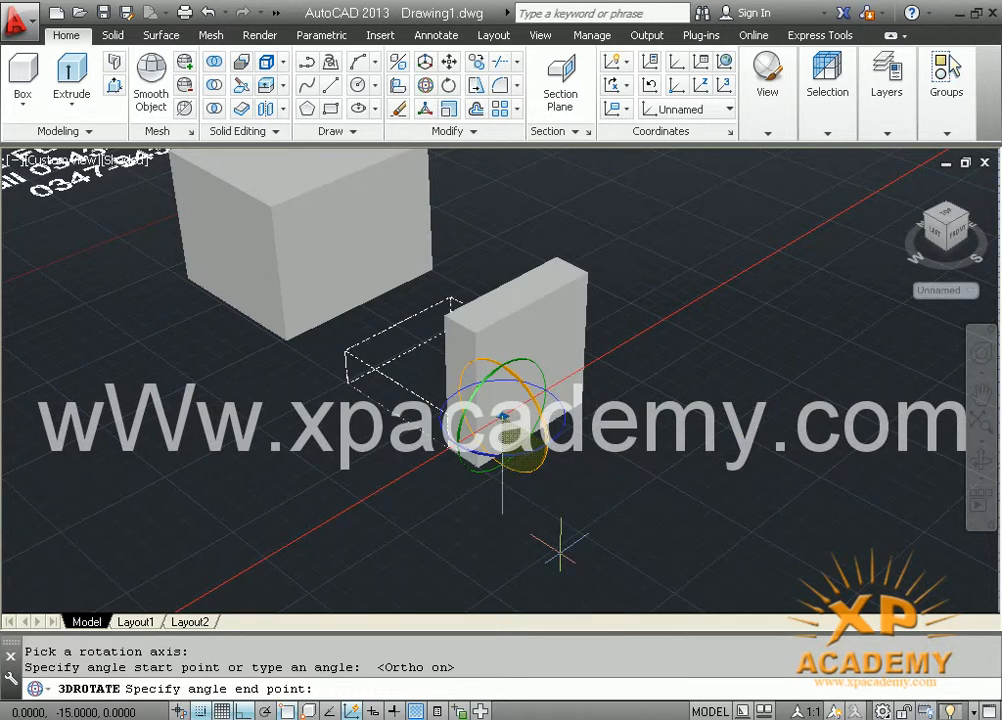
key("F8")
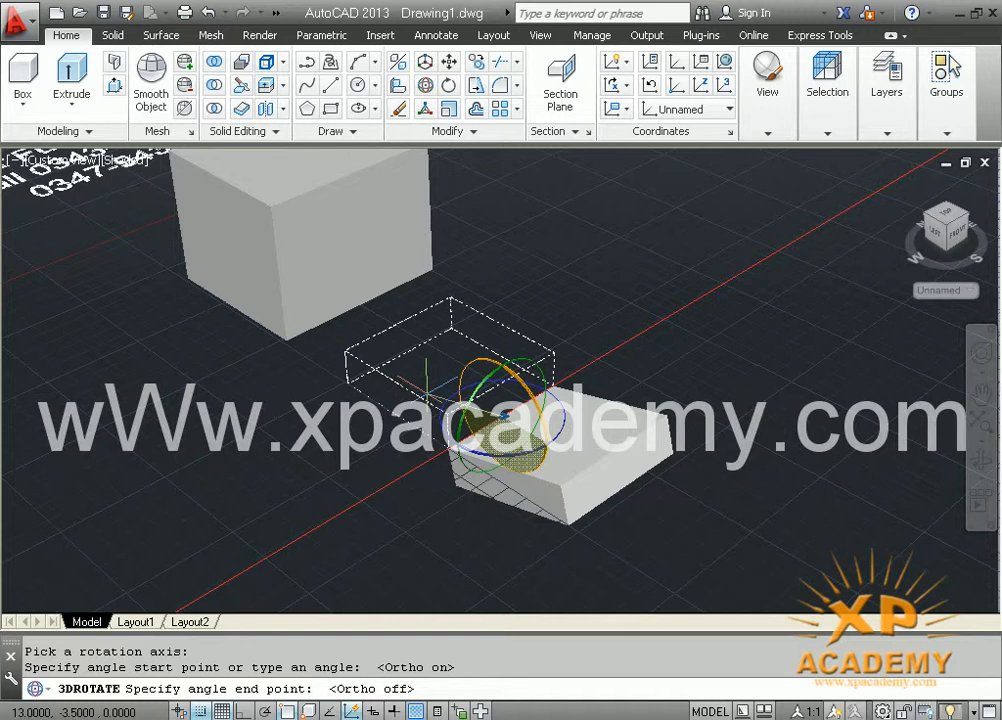
key("F8")
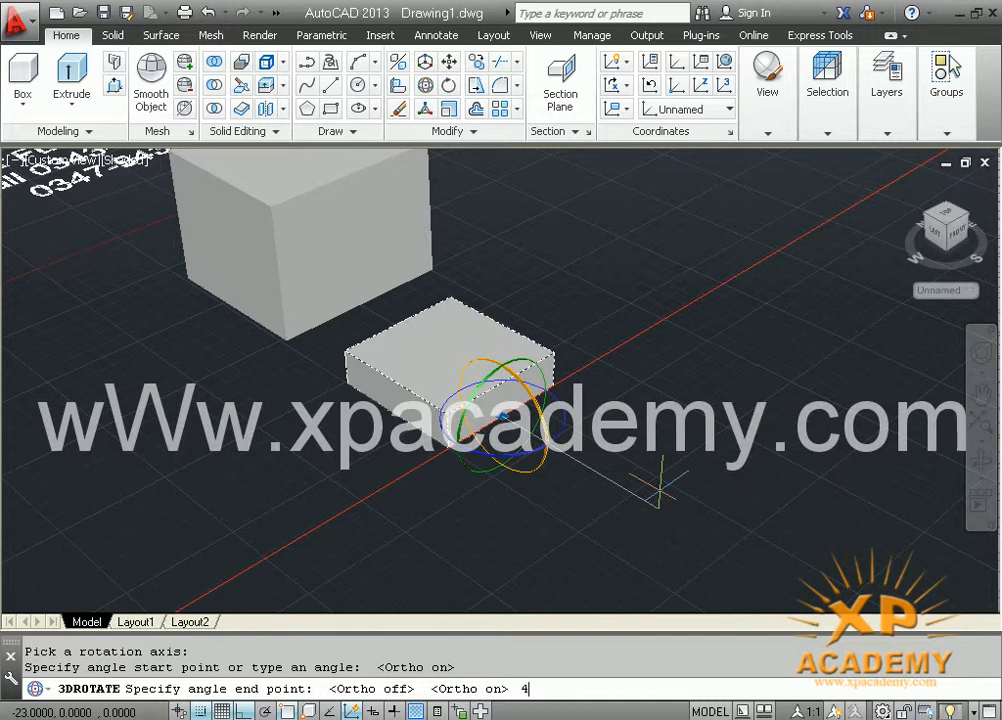
type("45")
key("Return")
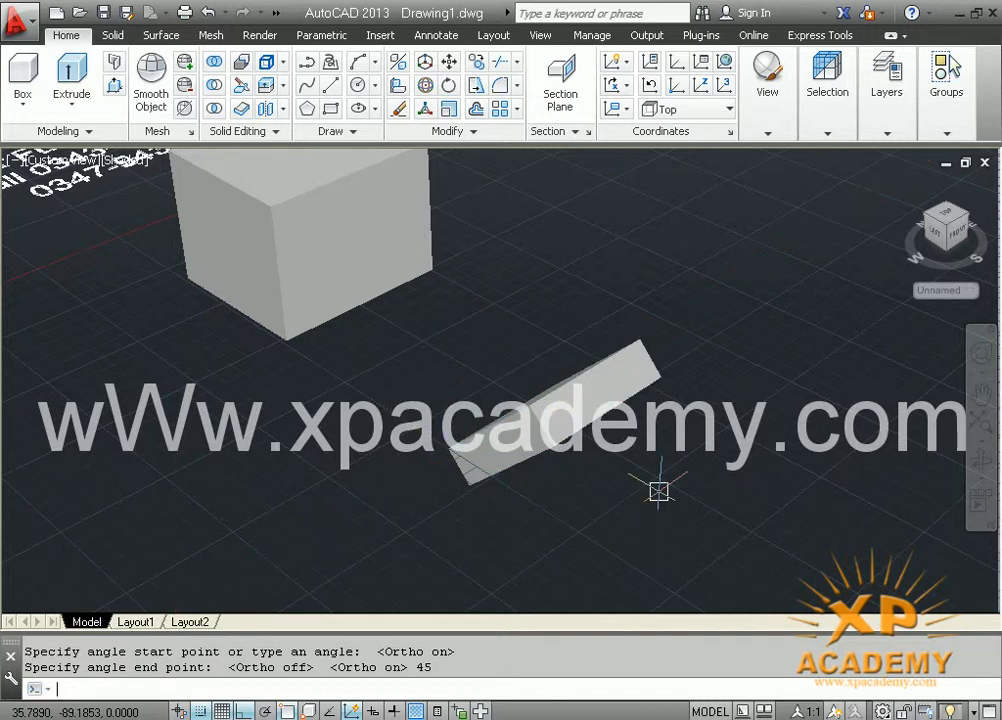
Undo the last 3D rotation of the flat box and leave the box unselected
key("ctrl+z")
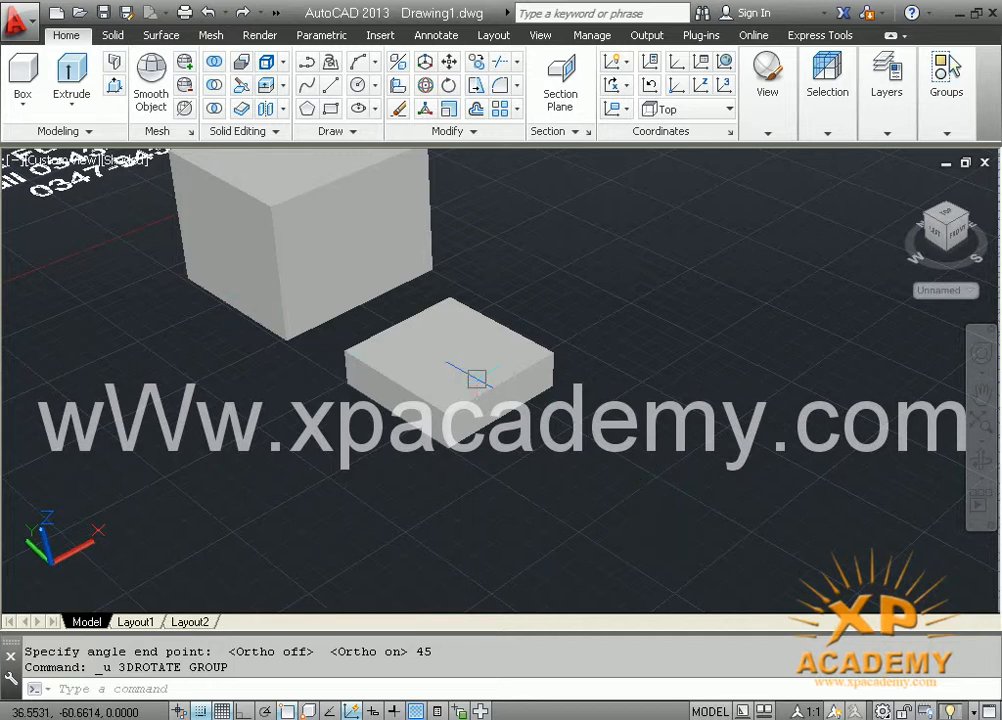
middle_click_drag(503, 364, 484, 434)
left_click(440, 472)
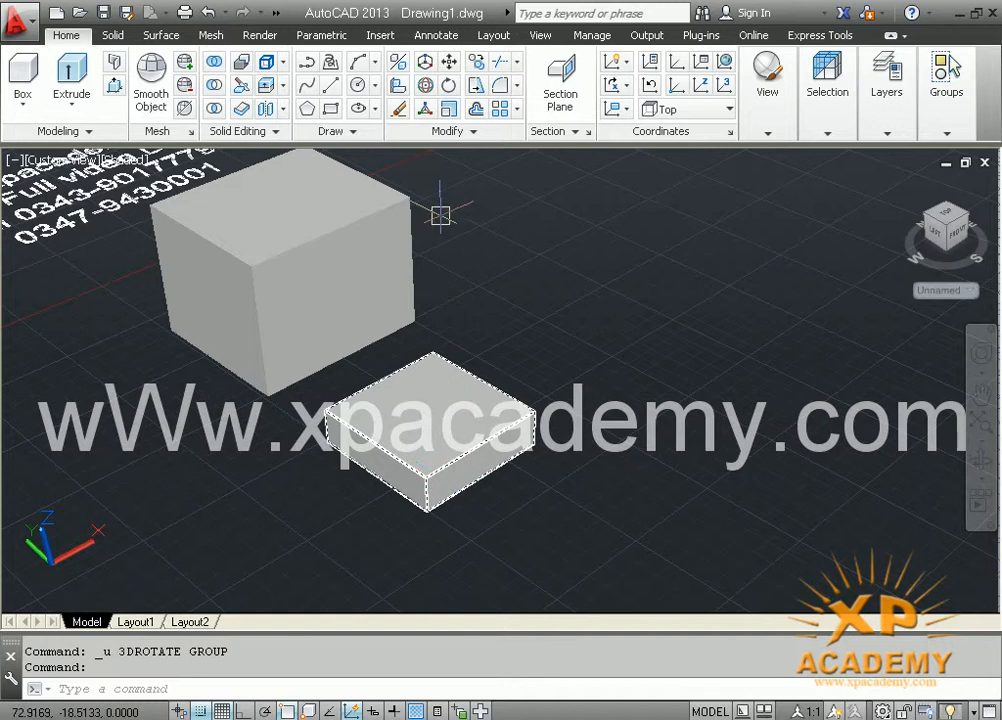
key("Escape")
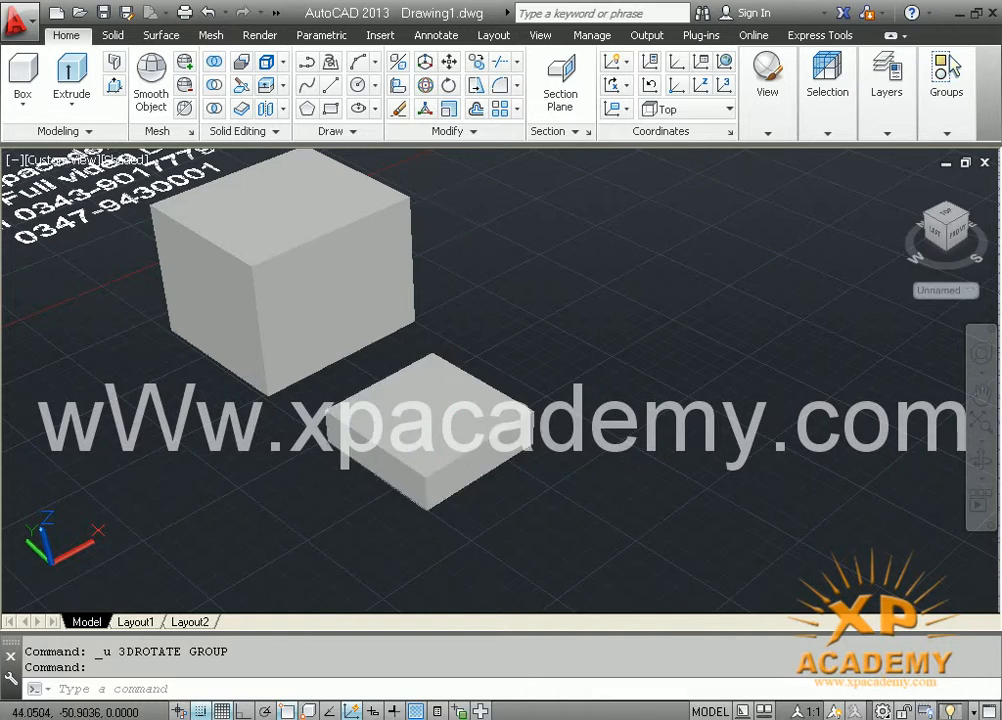
left_click(441, 461)
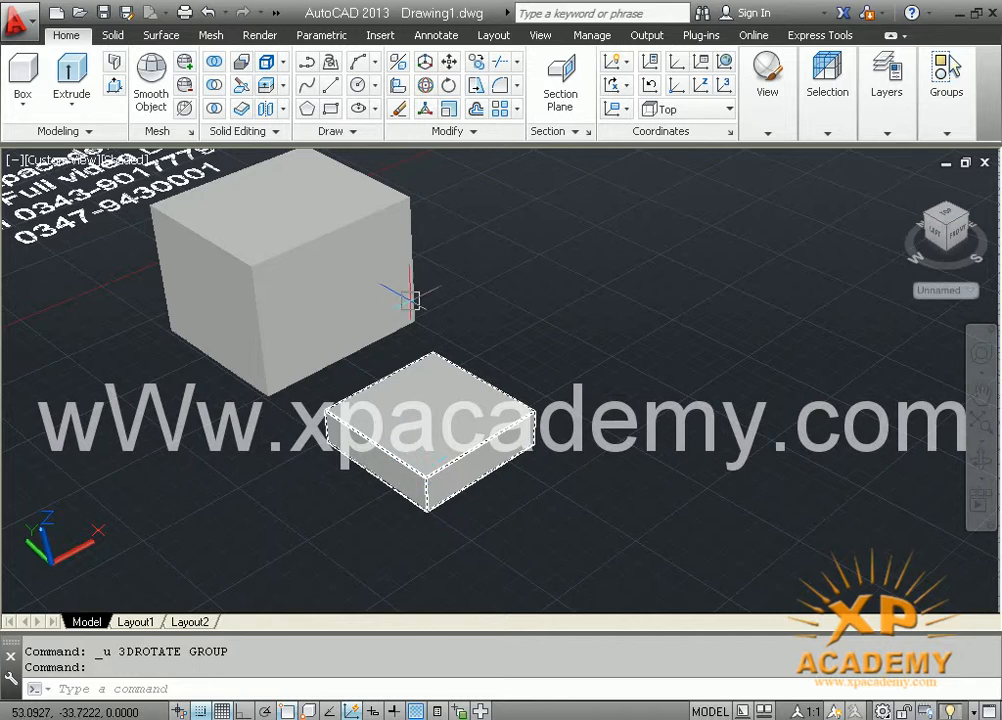
key("Escape")
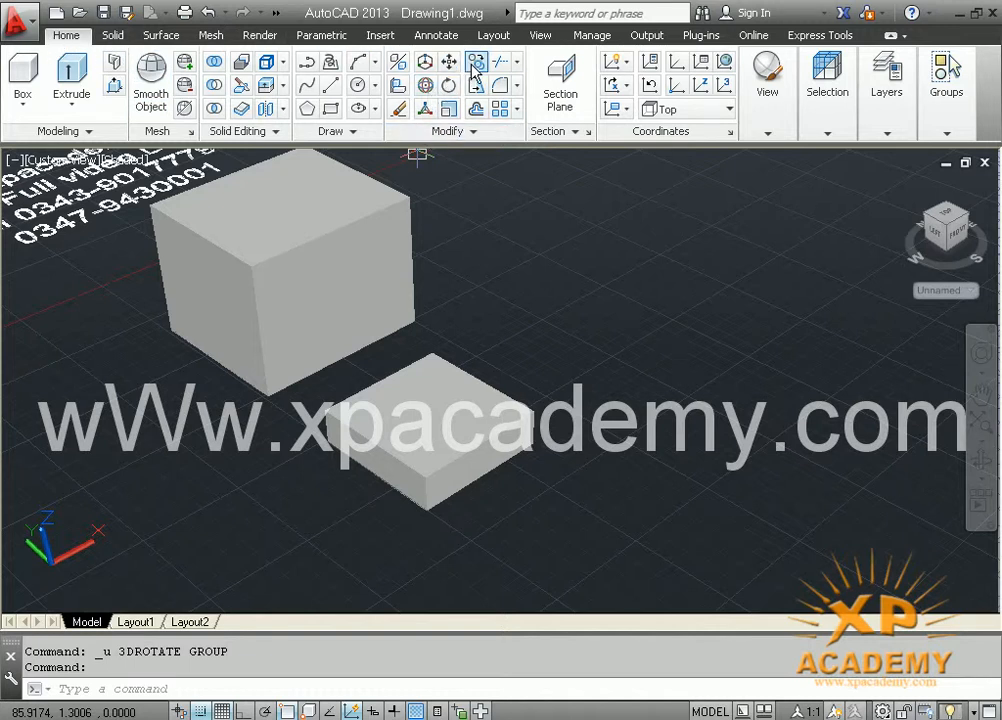
Copy the flat box from its lower front corner by the relative offset @0,0,36, then end the Copy command
left_click(474, 64)
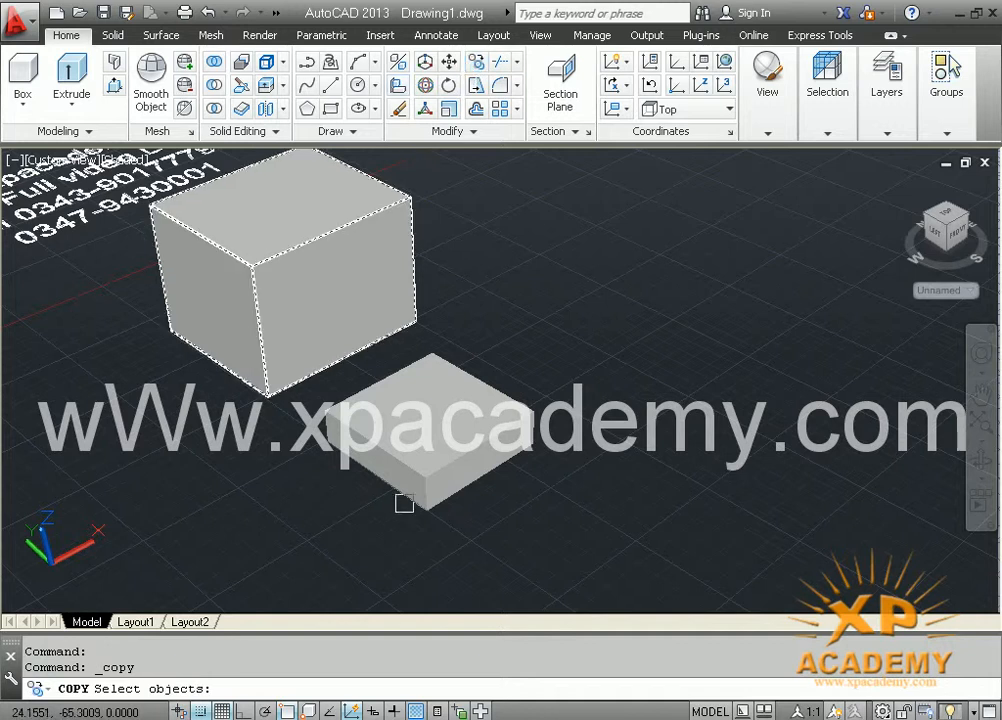
left_click(436, 494)
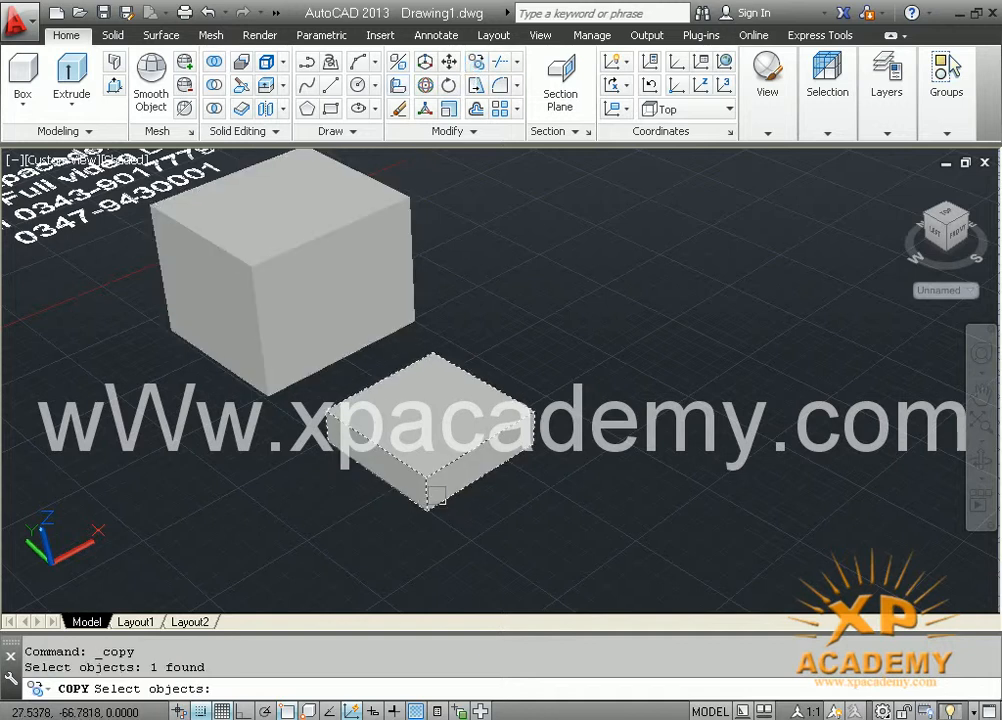
key("Return")
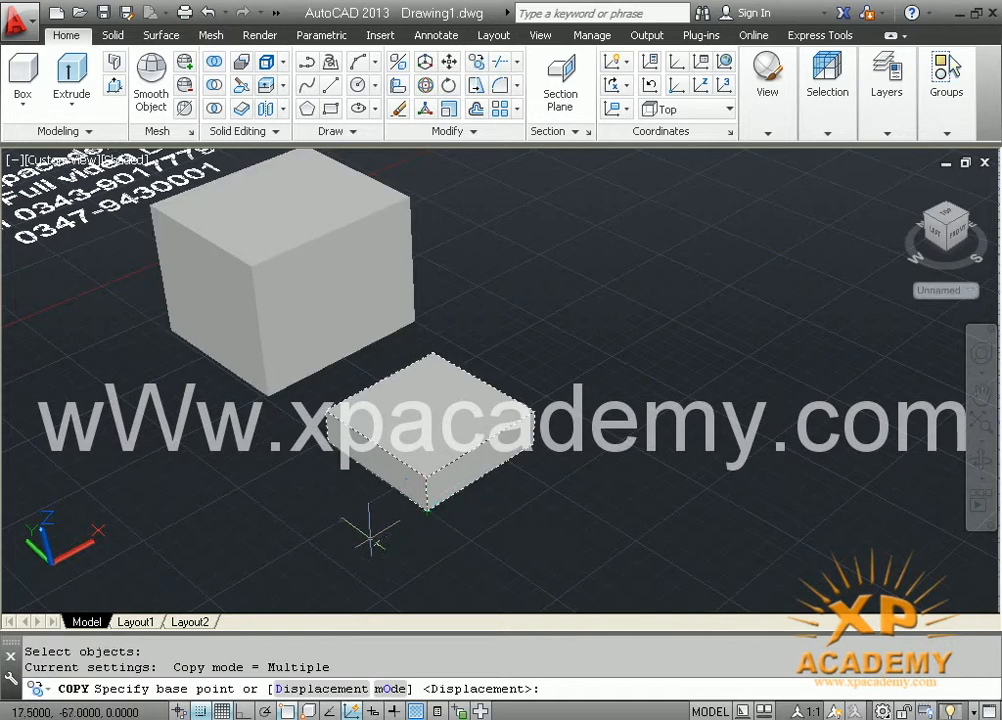
left_click(426, 512)
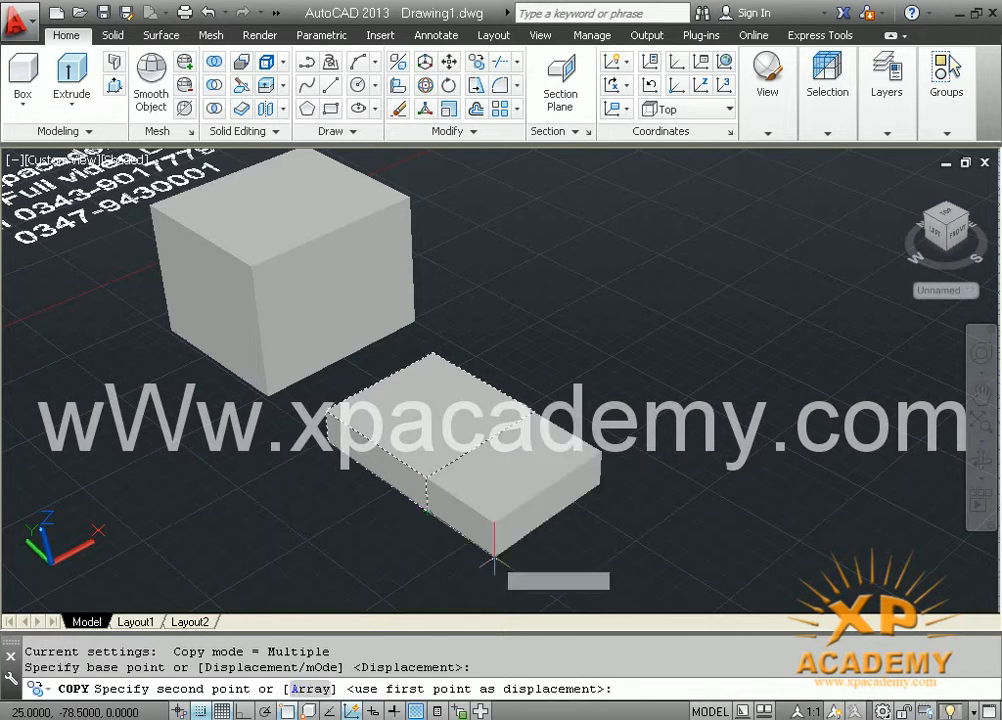
key("F8")
type("@0,0,36")
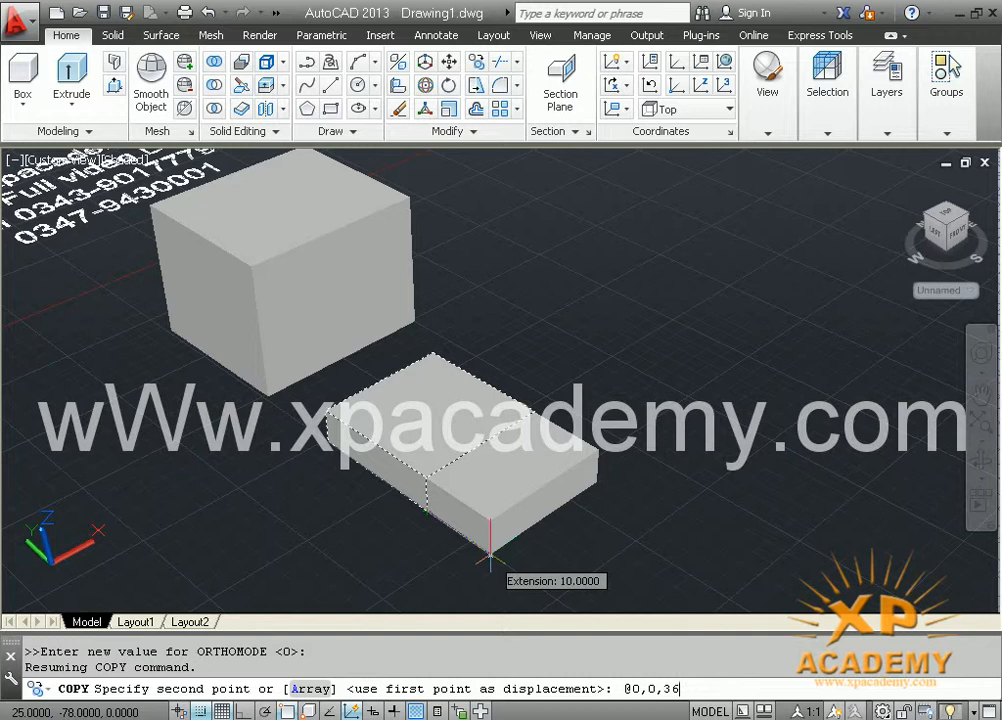
key("Return")
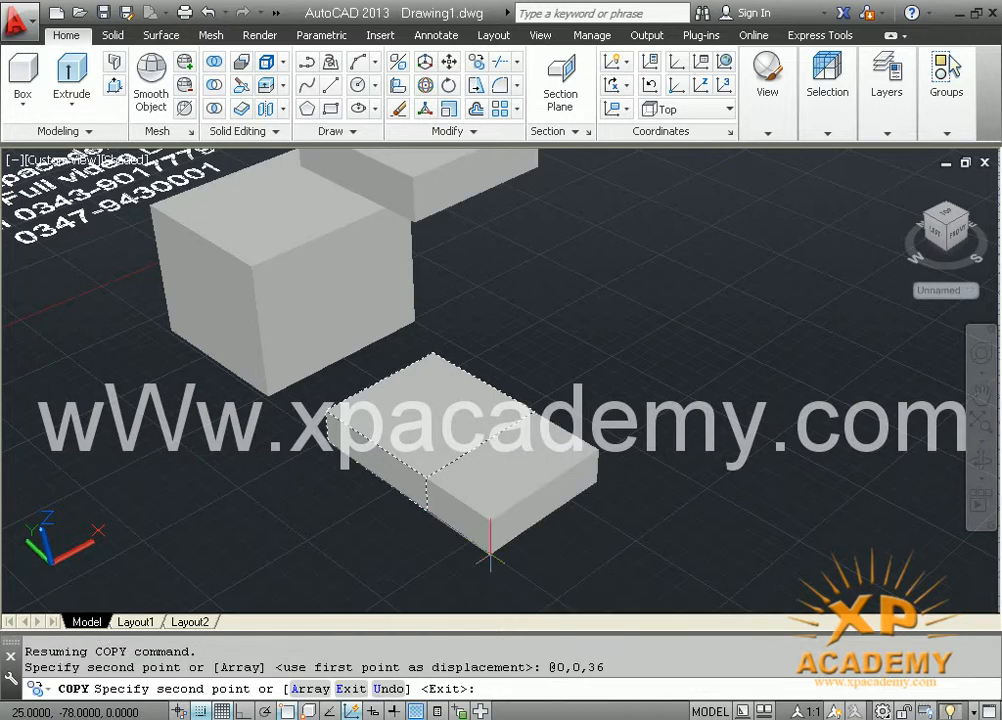
key("Return")
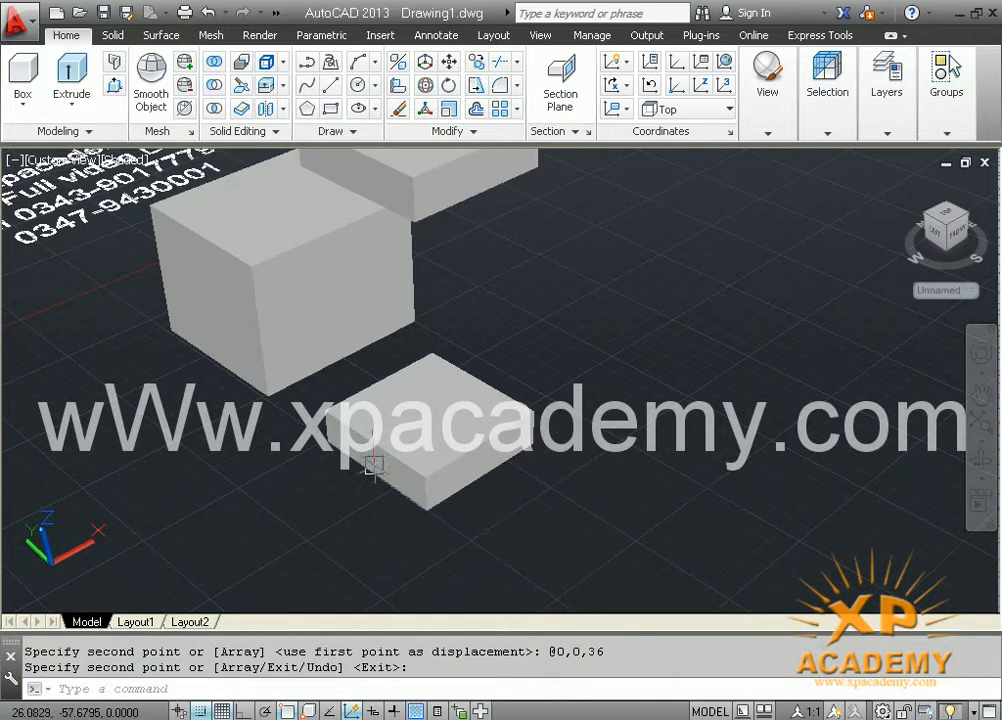
middle_click_drag(340, 434, 329, 530)
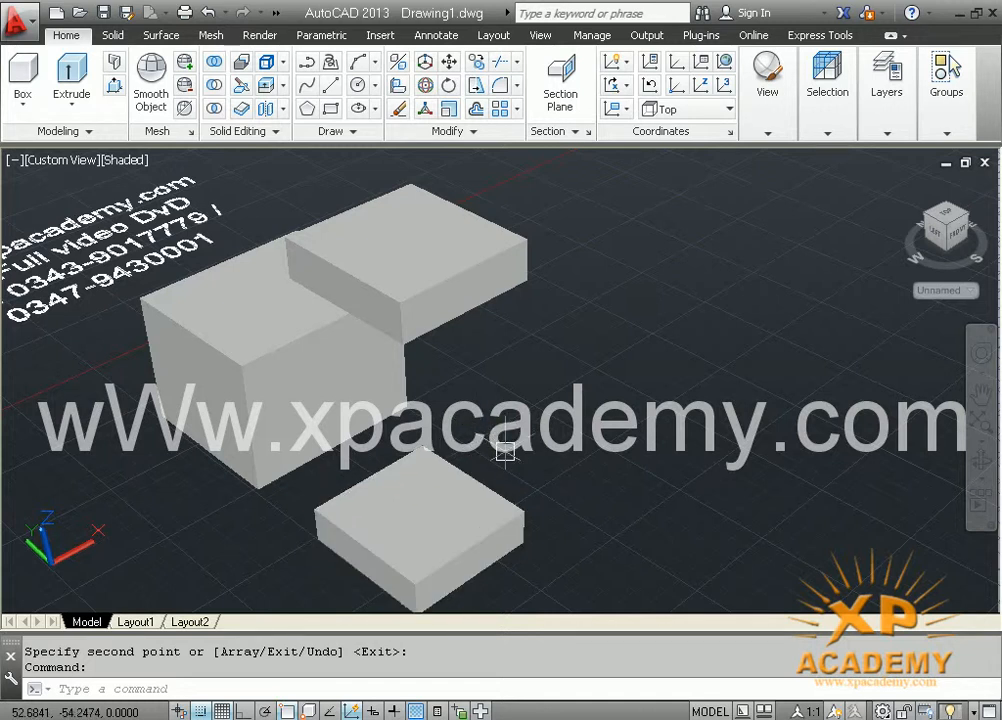
middle_click_drag(497, 447, 454, 456, "shift")
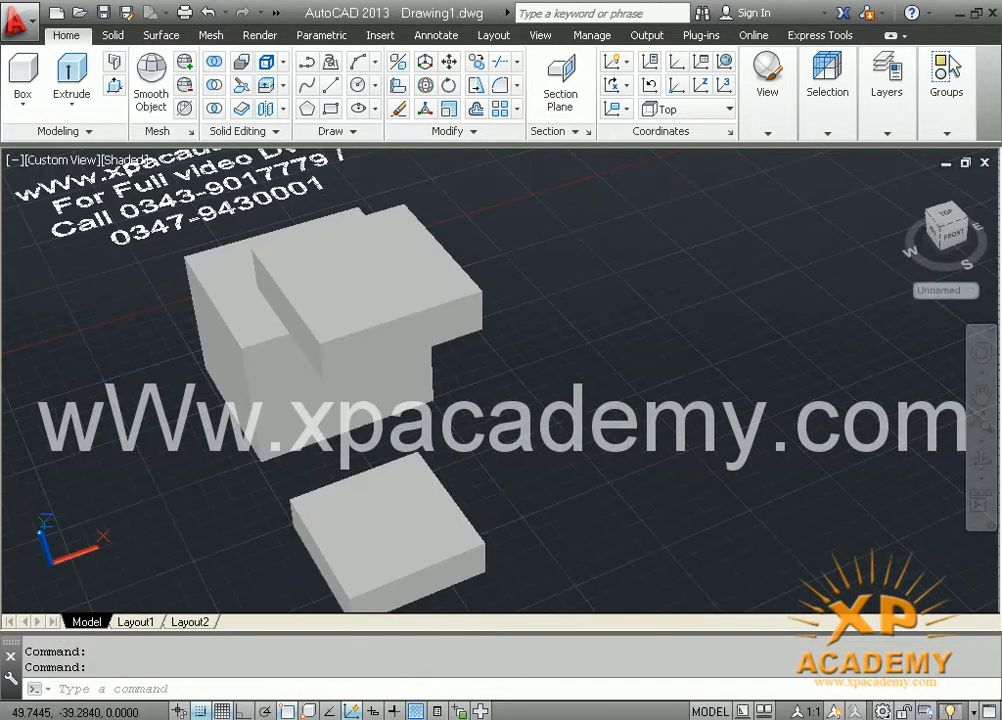
middle_click_drag(435, 408, 520, 468)
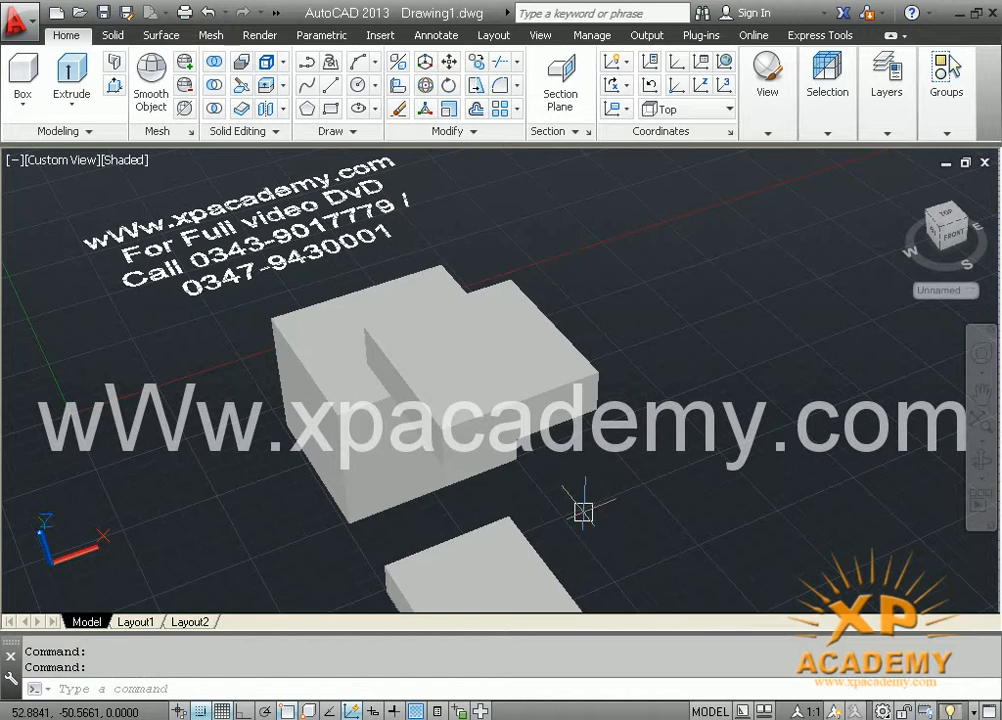